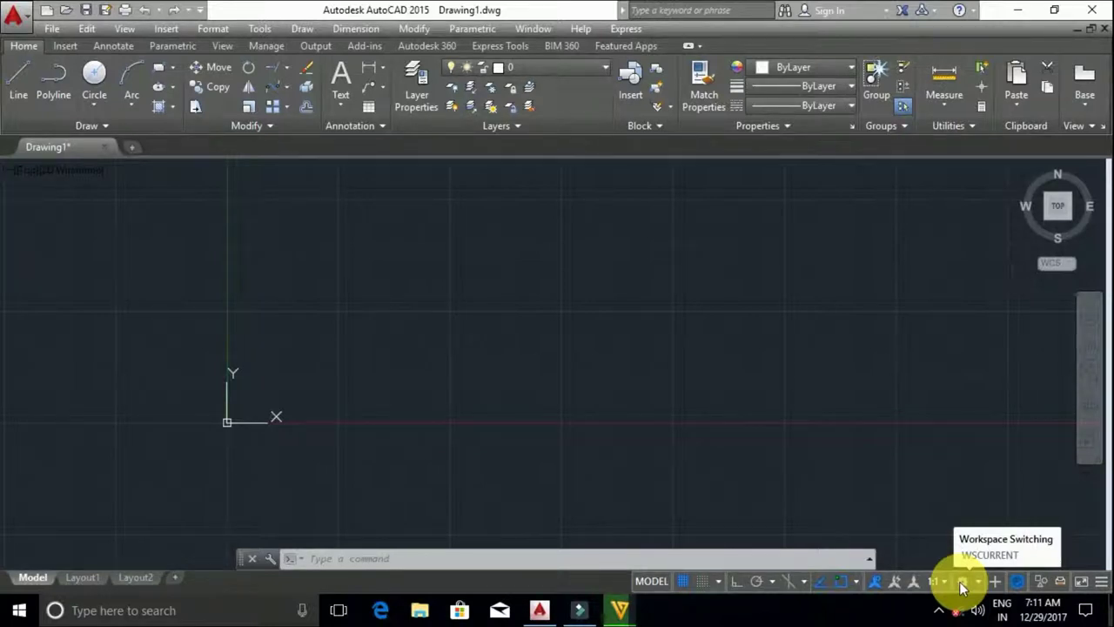
# Draw a small square with the Rectangle tool near the top-left of the drawing.
pyautogui.click(289, 101)
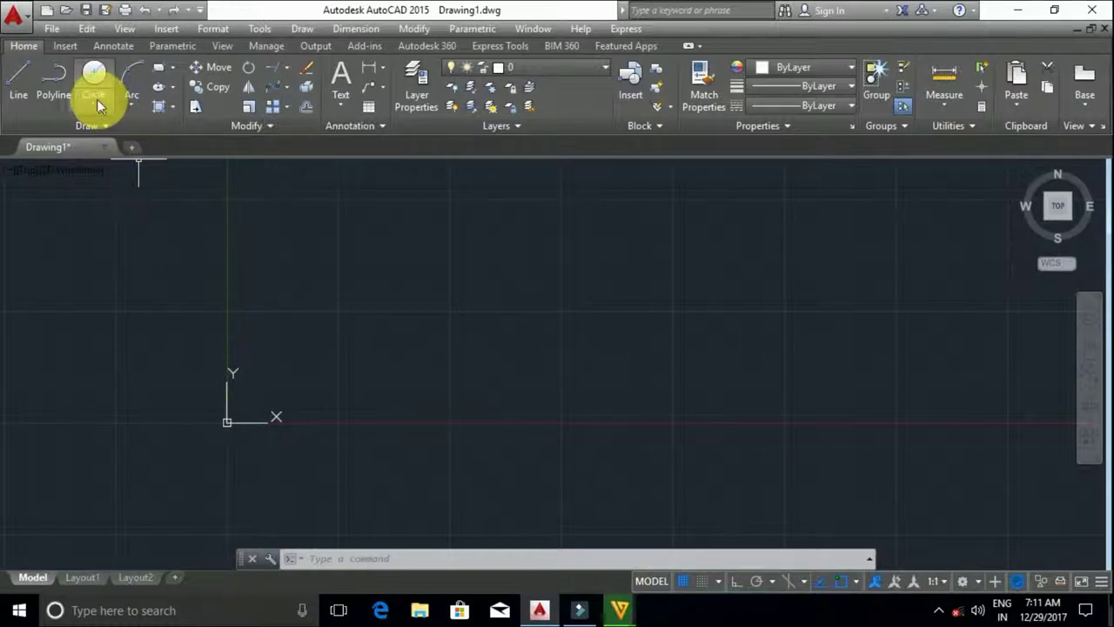
pyautogui.click(165, 69)
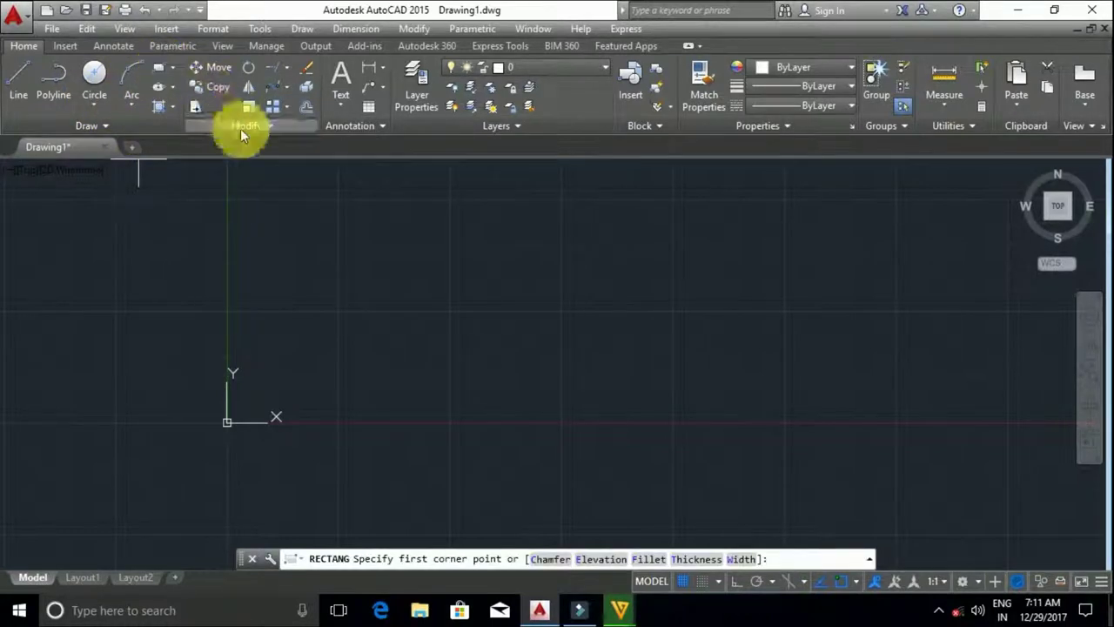
pyautogui.click(278, 212)
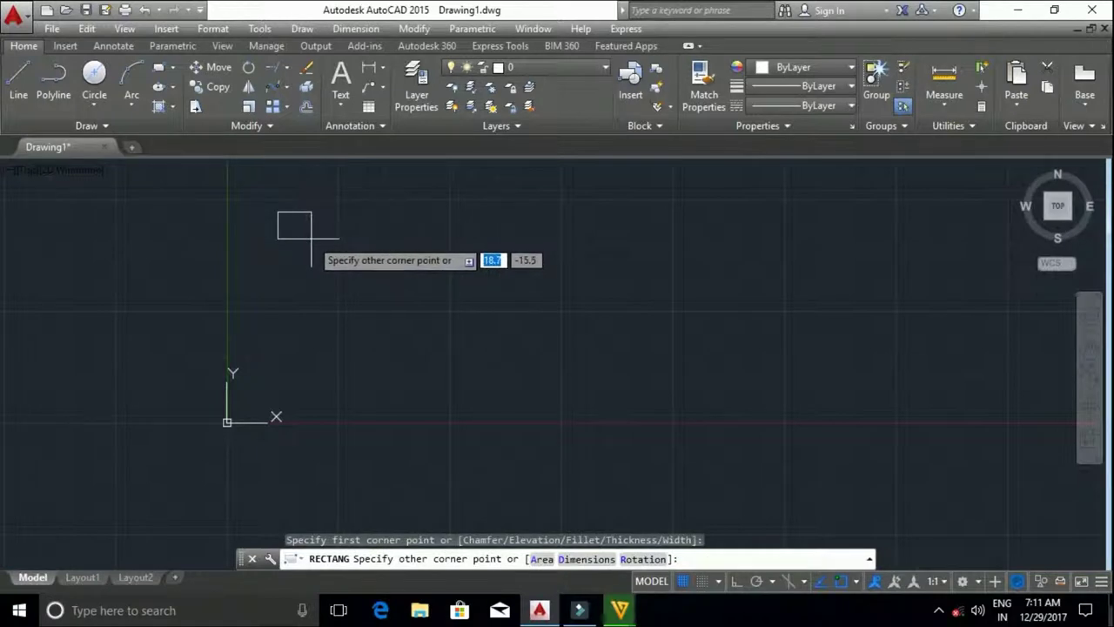
pyautogui.click(308, 237)
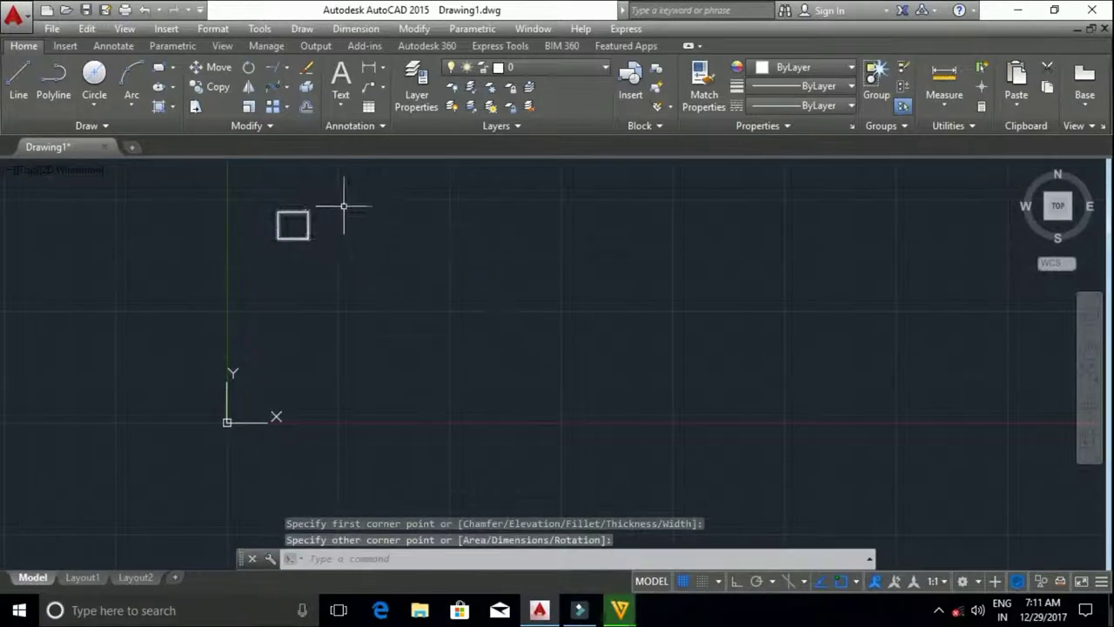
pyautogui.click(344, 256)
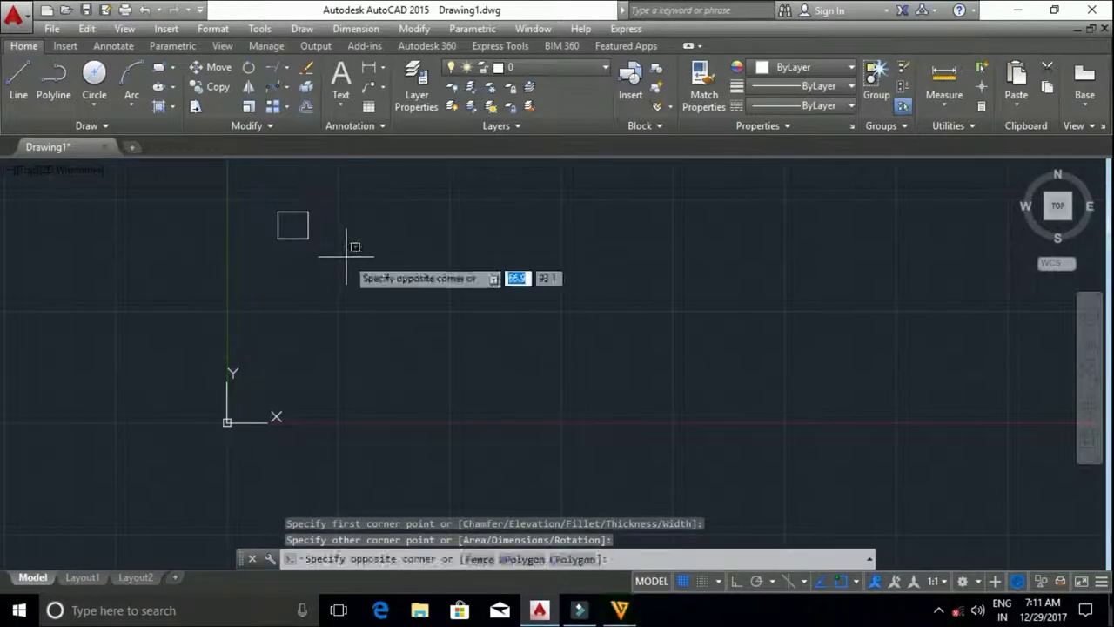
pyautogui.click(352, 293)
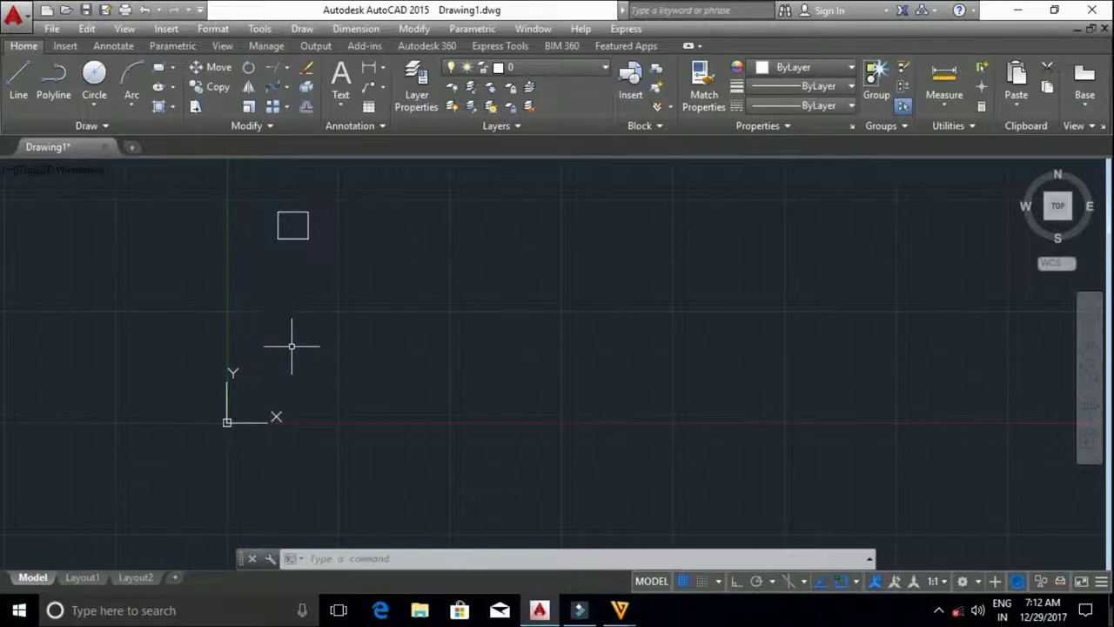
# Start an AR rectangular array of the square, previewing 4 columns by 3 rows.
pyautogui.write('AR')
pyautogui.press('Return')
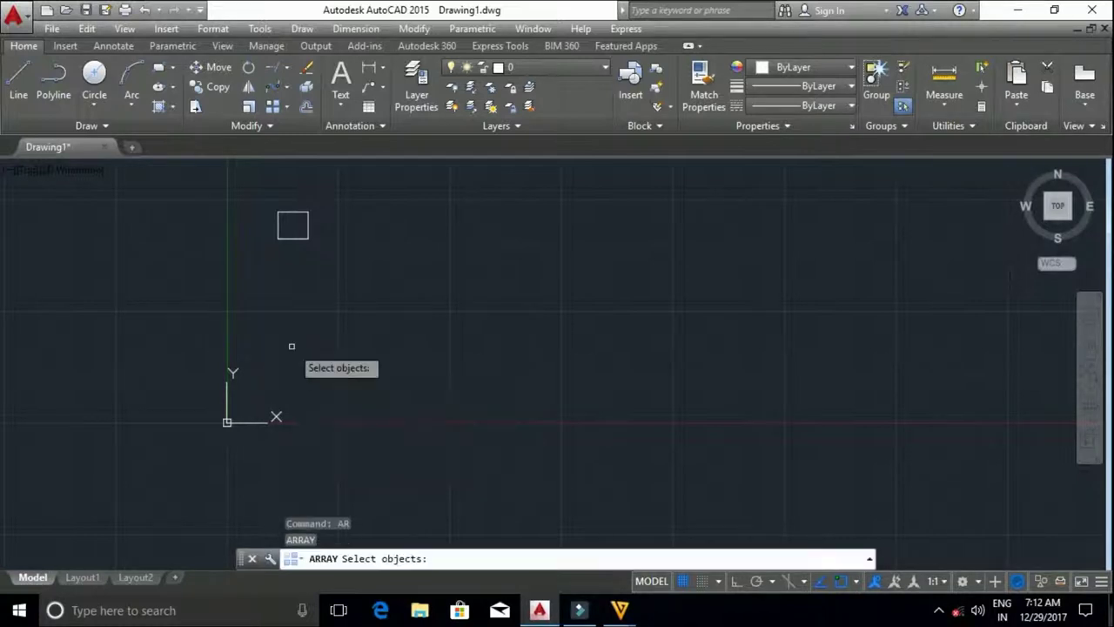
pyautogui.click(307, 226)
pyautogui.rightClick(406, 320)
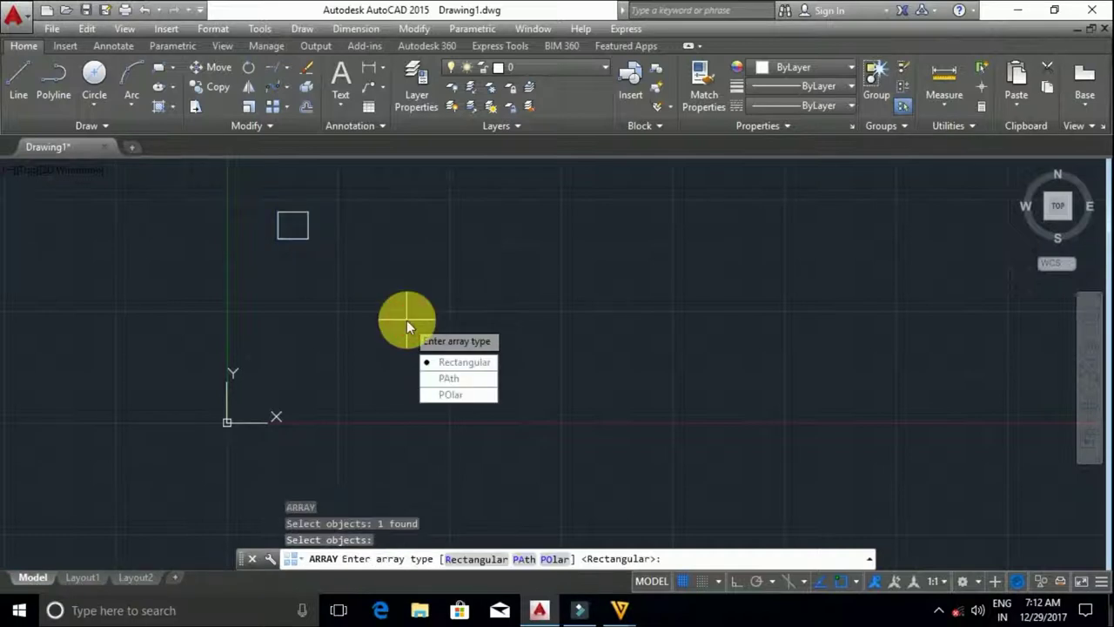
pyautogui.click(462, 362)
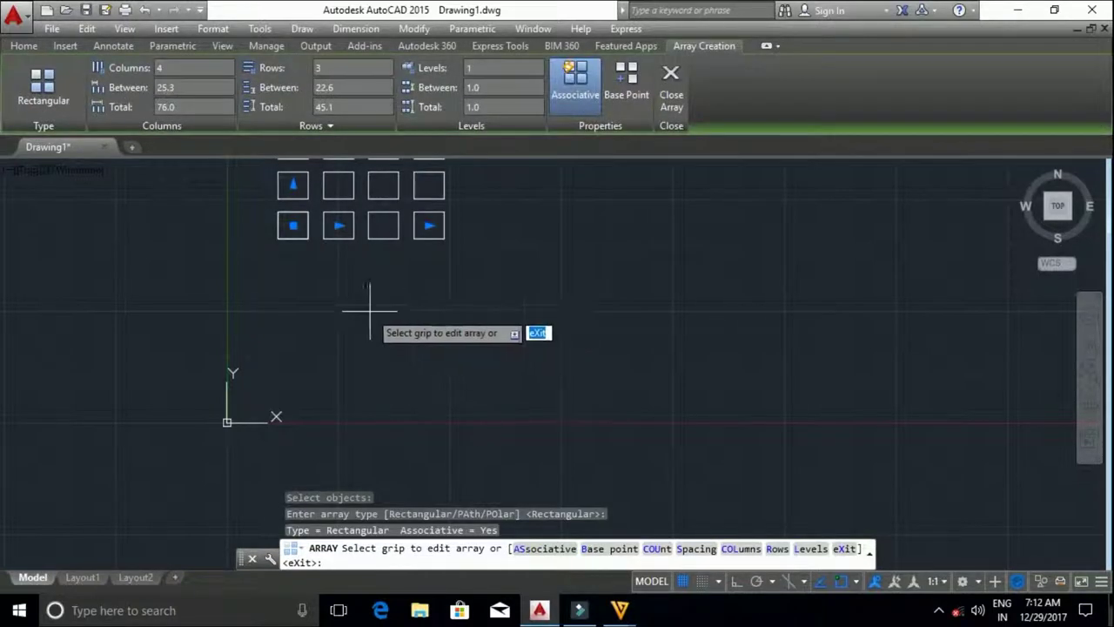
# Set the array to 10 columns and 5 rows.
pyautogui.moveTo(373, 311); pyautogui.dragTo(402, 470, button='middle')
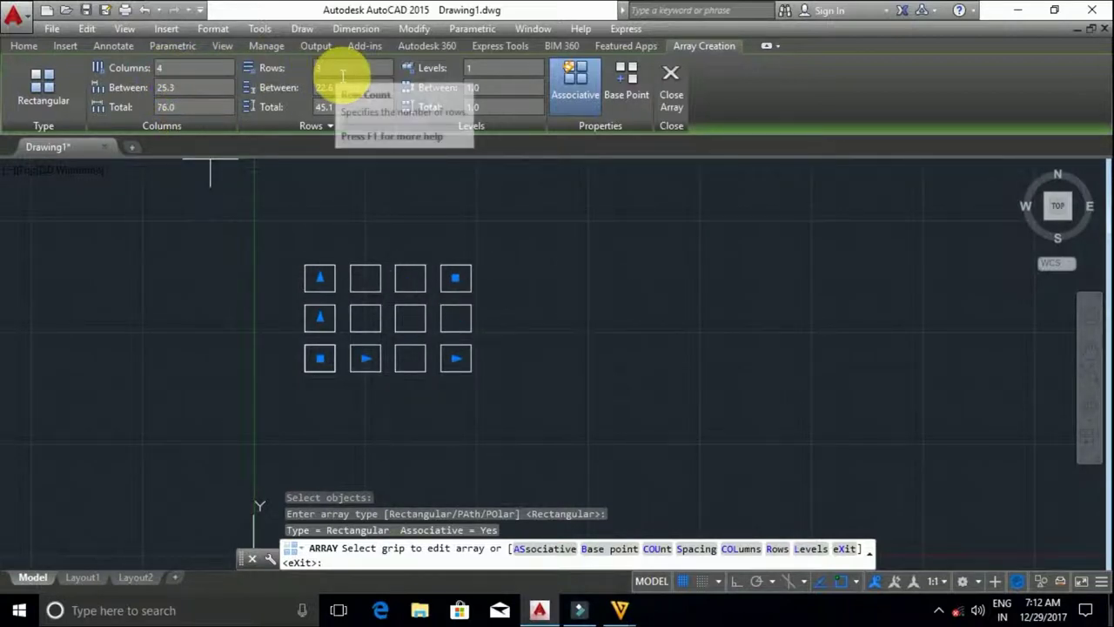
pyautogui.click(200, 69)
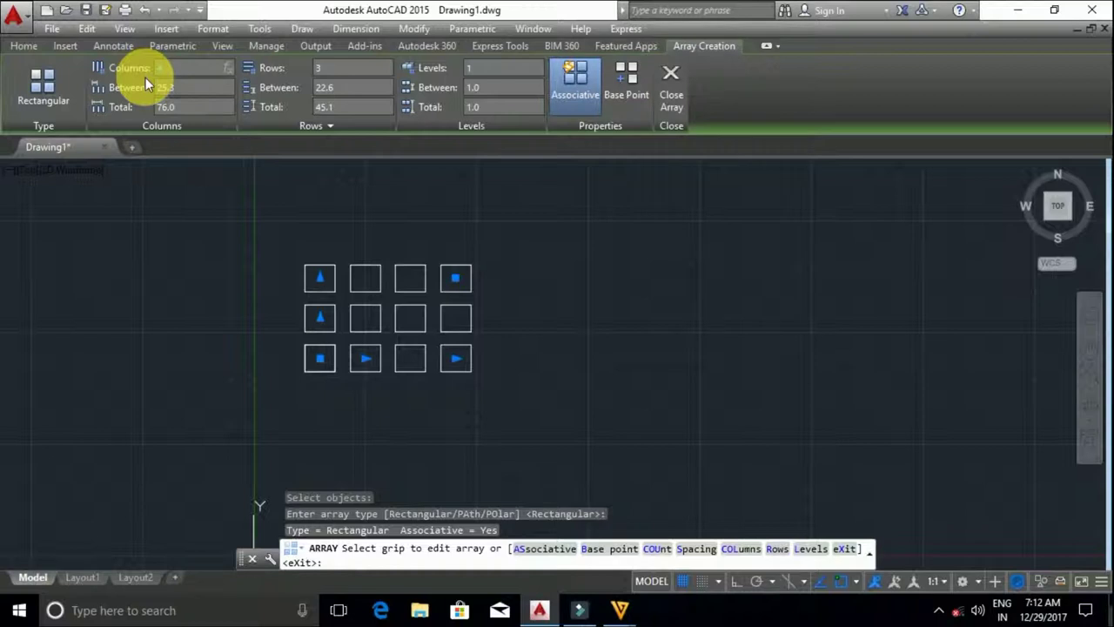
pyautogui.write('10')
pyautogui.press('Return')
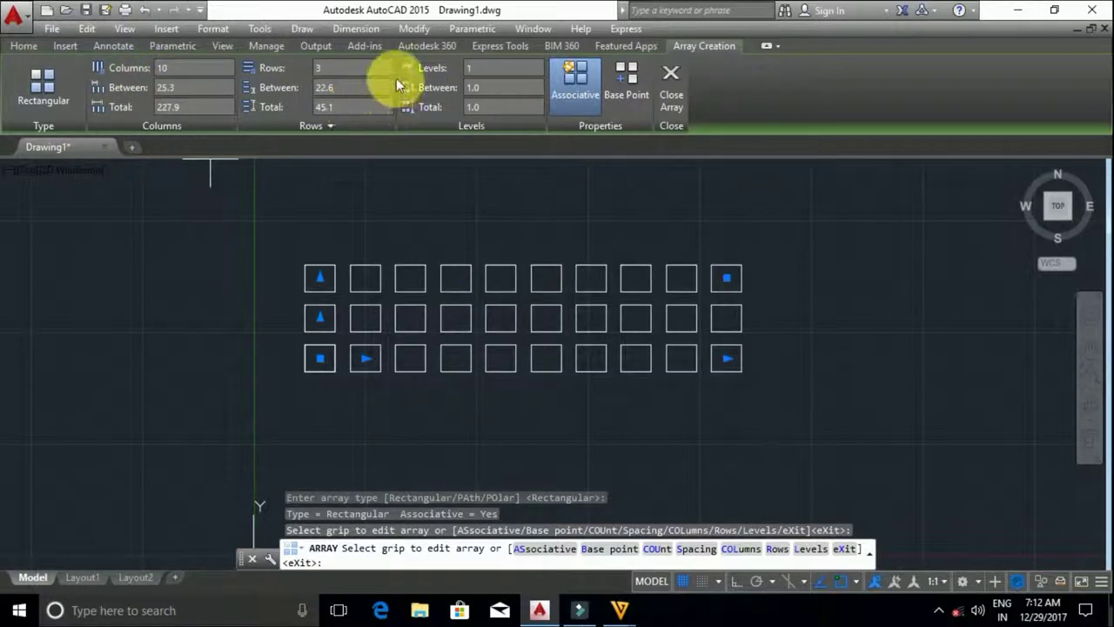
pyautogui.click(330, 67)
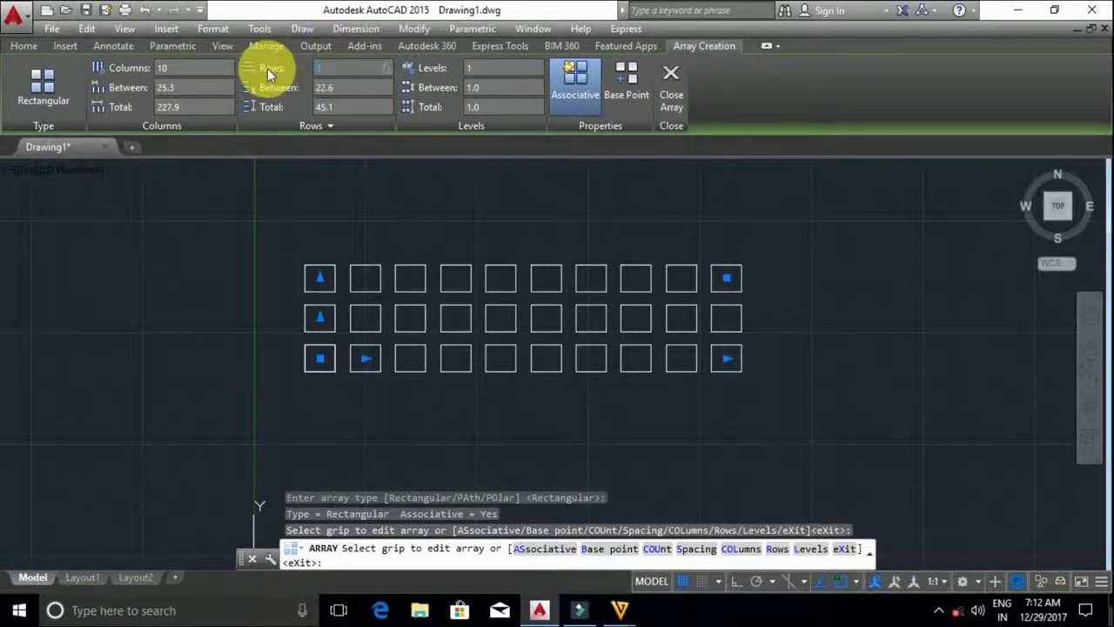
pyautogui.write('5')
pyautogui.press('Return')
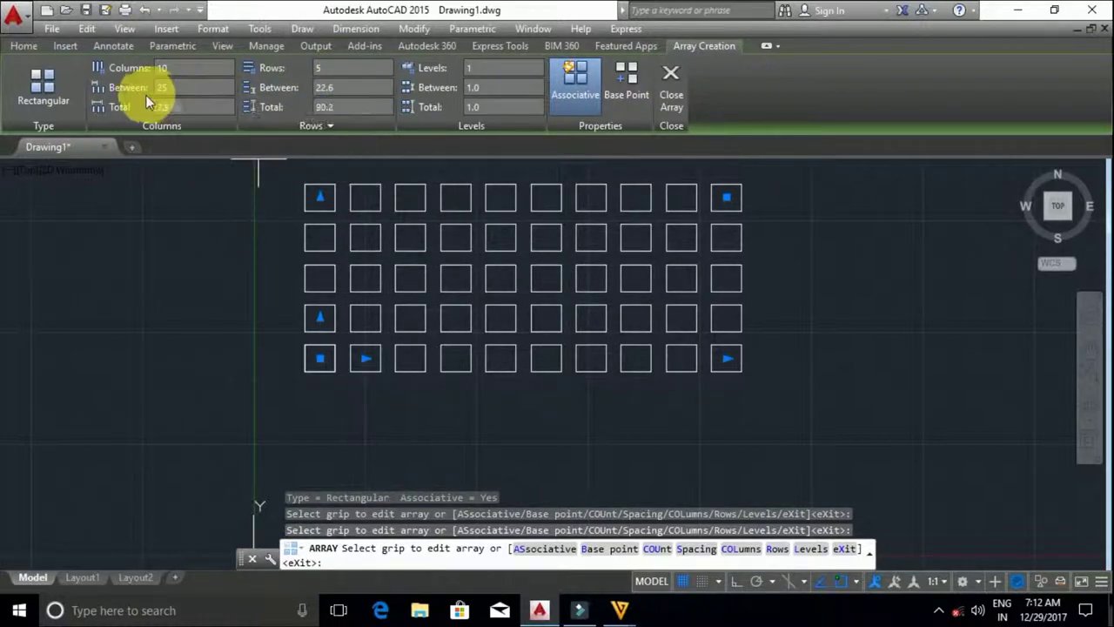
# Space the columns and rows 20 apart and finish the array.
pyautogui.click(186, 87)
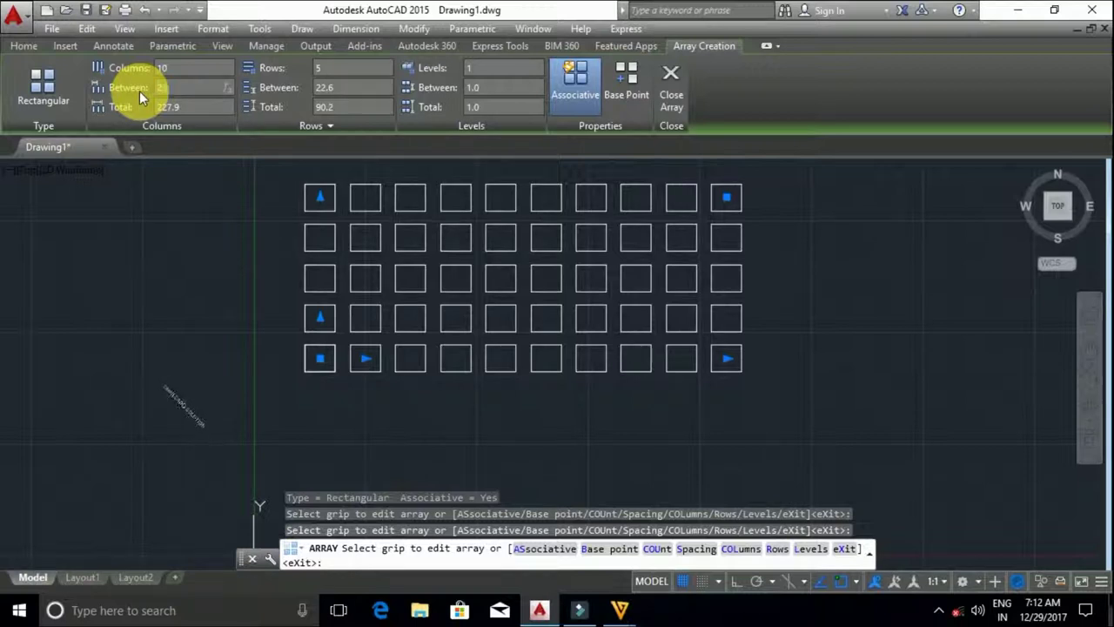
pyautogui.write('0')
pyautogui.press('Return')
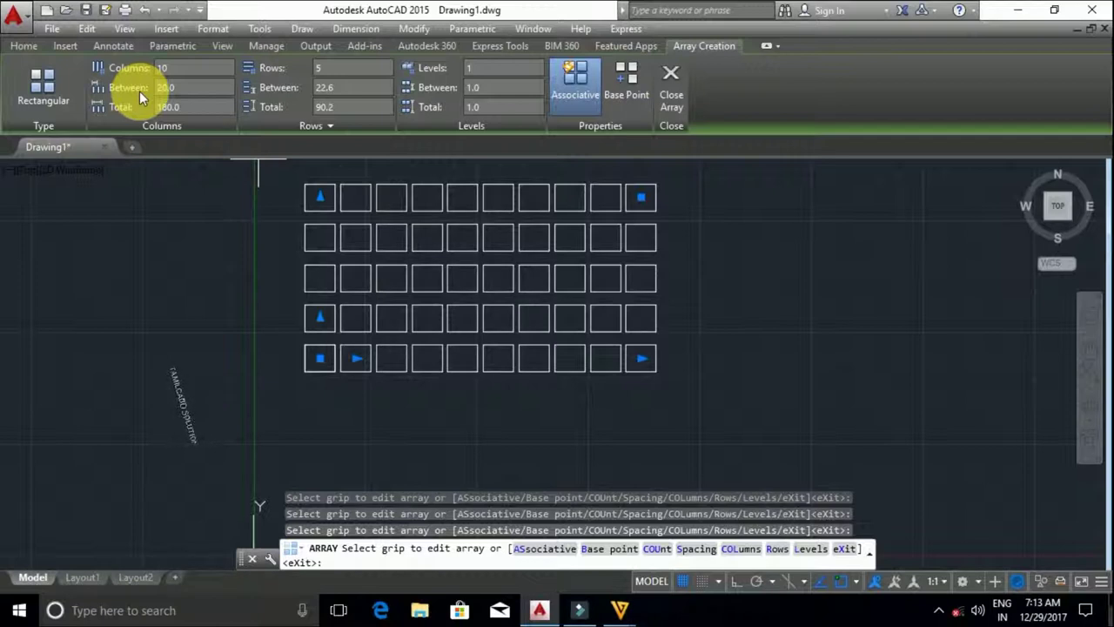
pyautogui.click(351, 89)
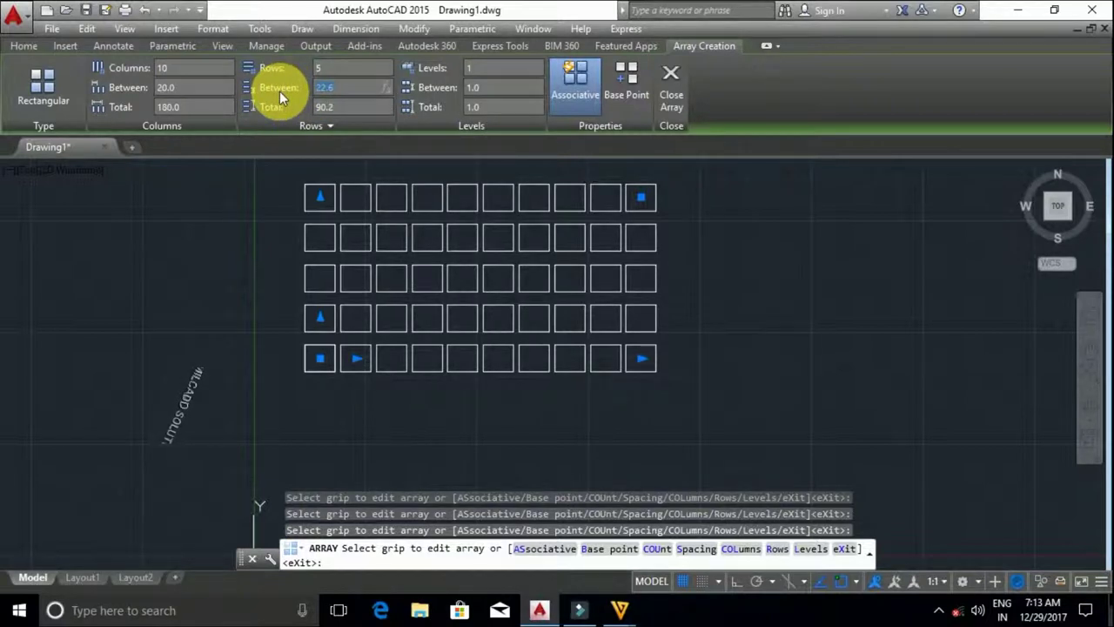
pyautogui.write('20')
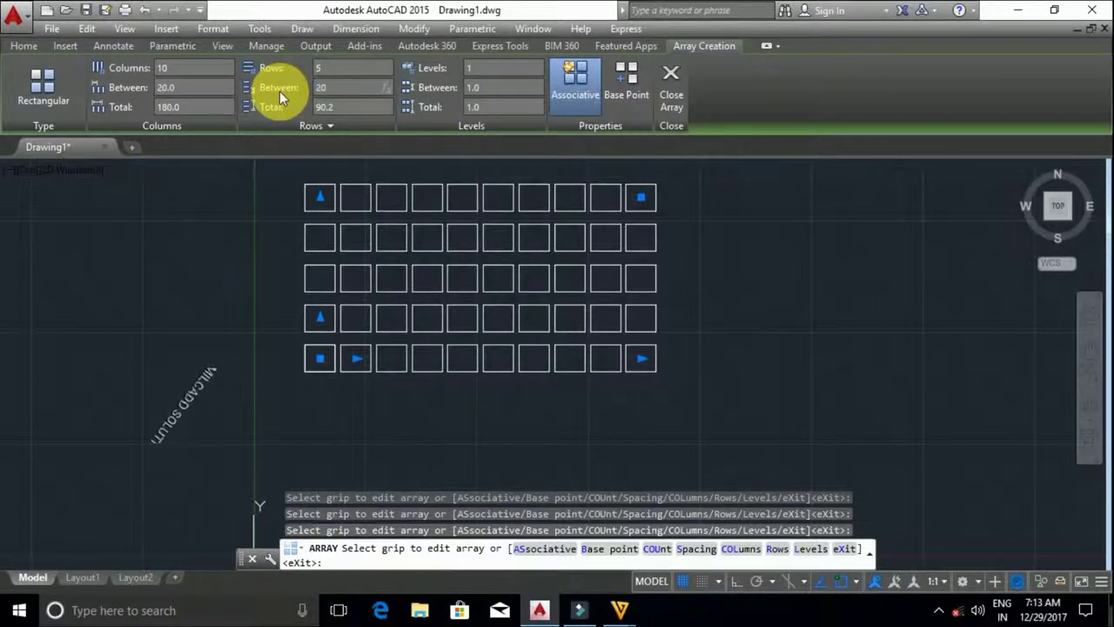
pyautogui.press('Return')
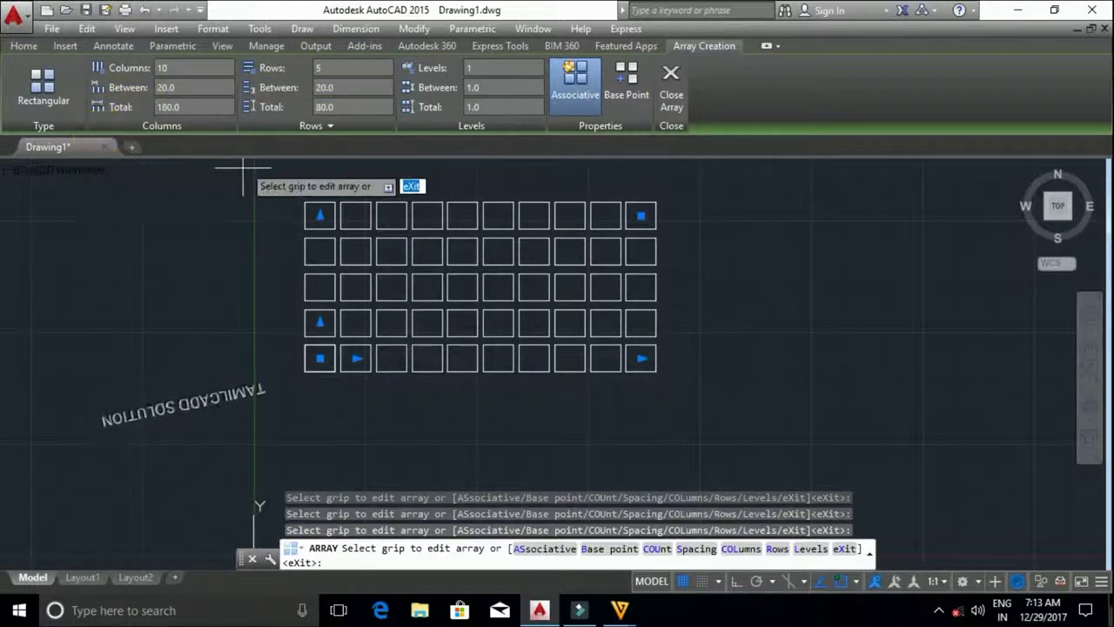
pyautogui.press('Escape')
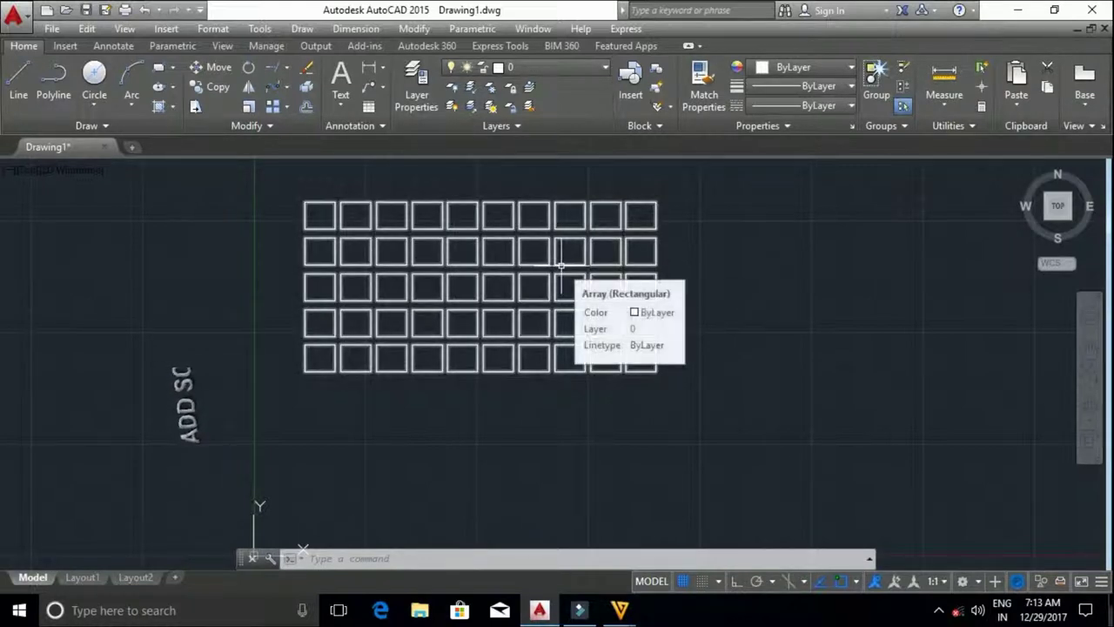
# Edit the existing array to 8 columns and 4 rows.
pyautogui.click(559, 258)
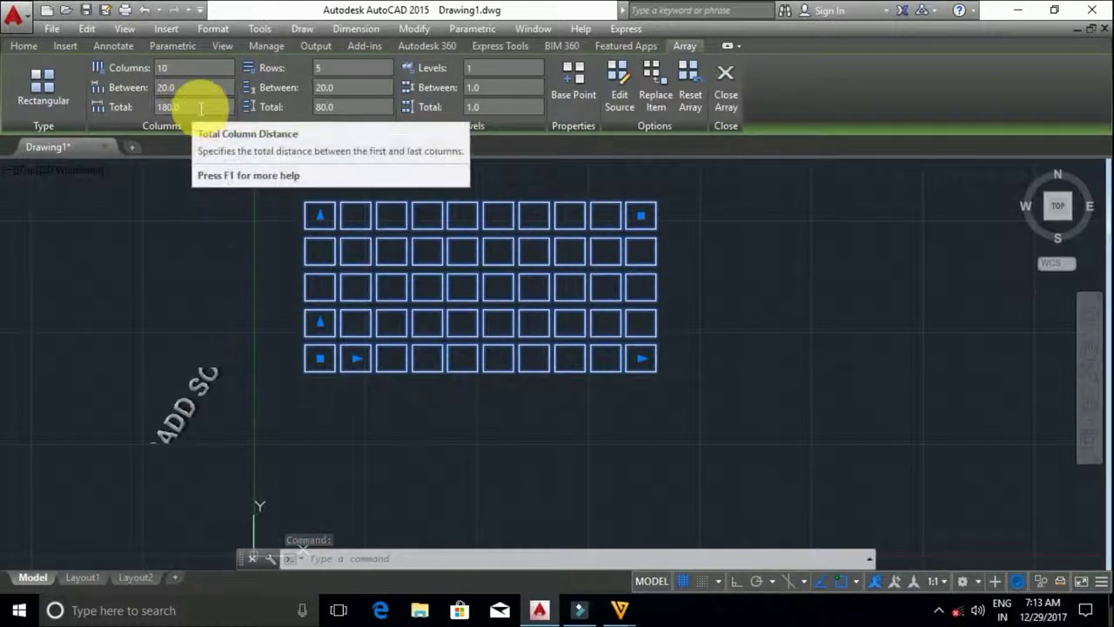
pyautogui.write('8')
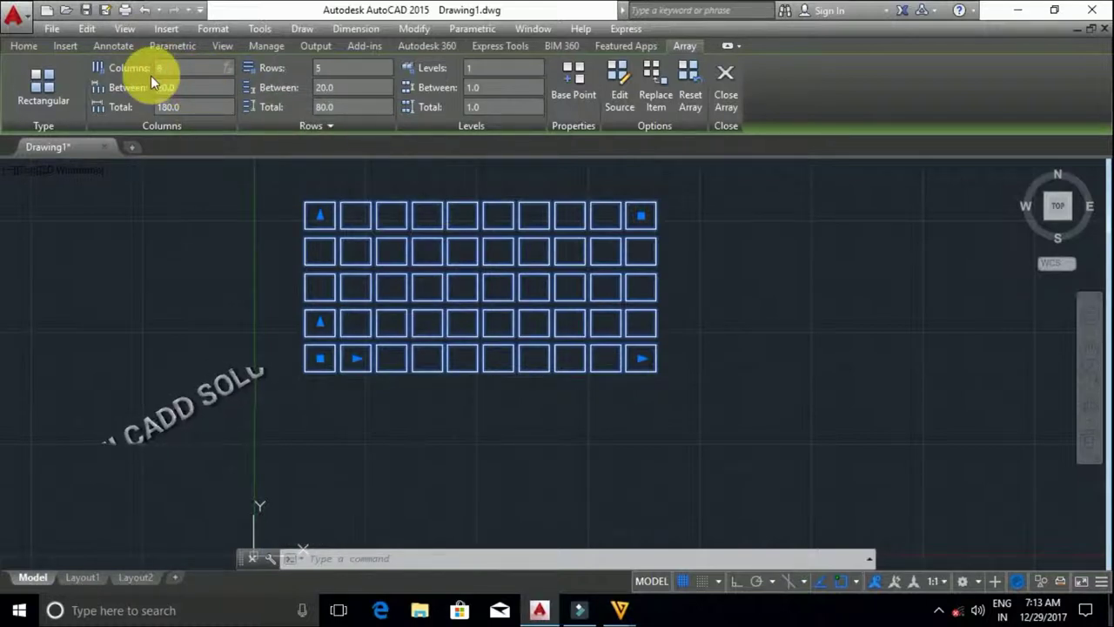
pyautogui.press('Return')
pyautogui.click(353, 72)
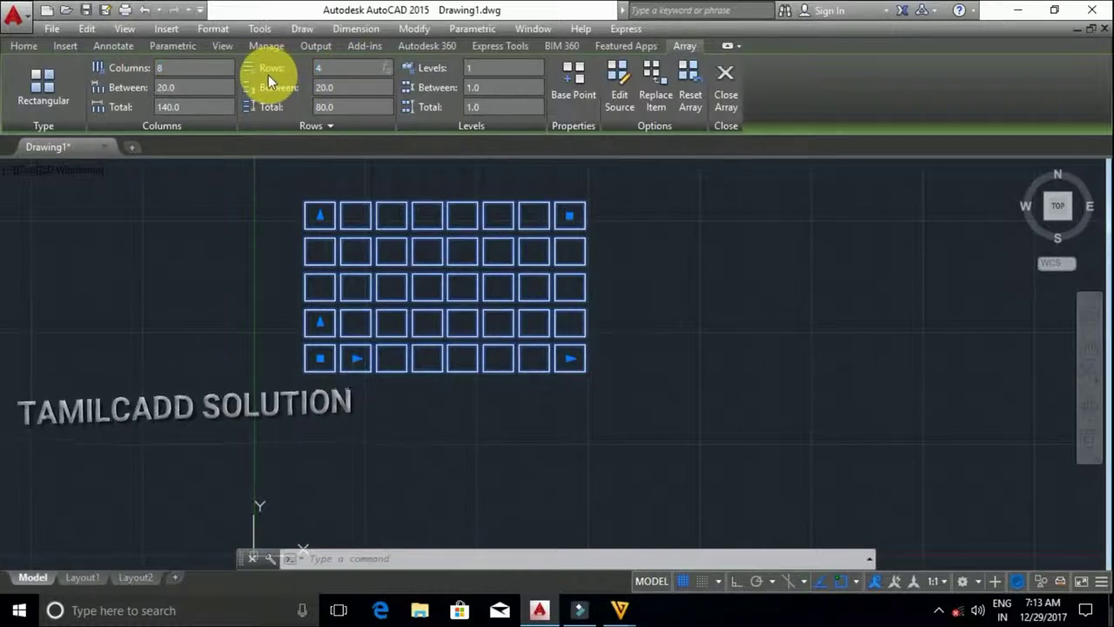
pyautogui.write('4')
pyautogui.press('Return')
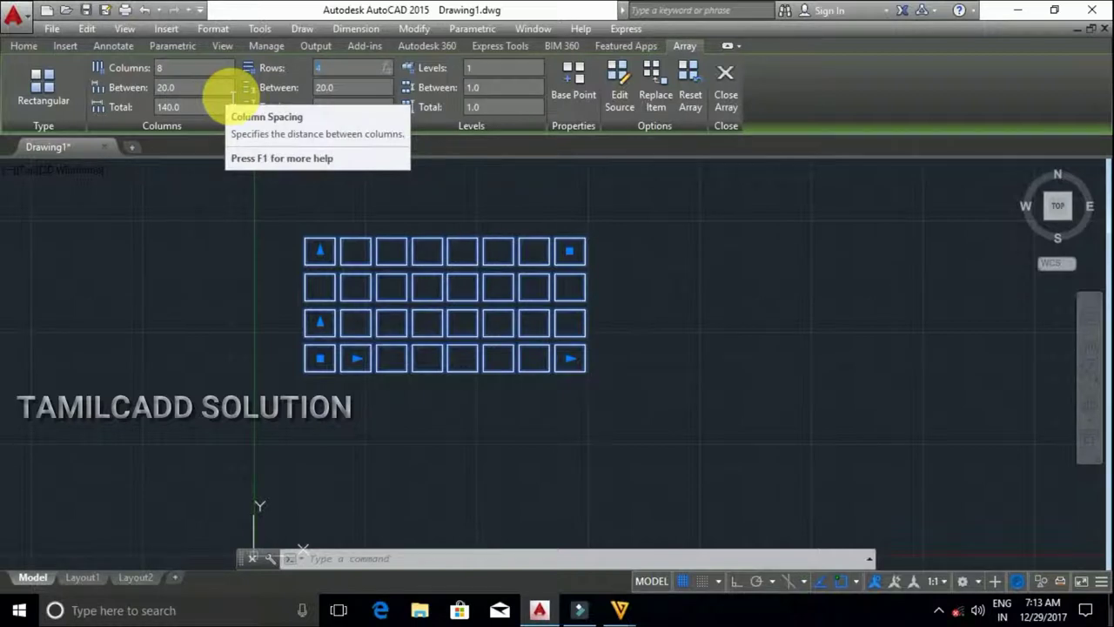
pyautogui.press('Escape')
pyautogui.click(701, 427)
# Window-select and delete the old rectangular array.
pyautogui.click(348, 285)
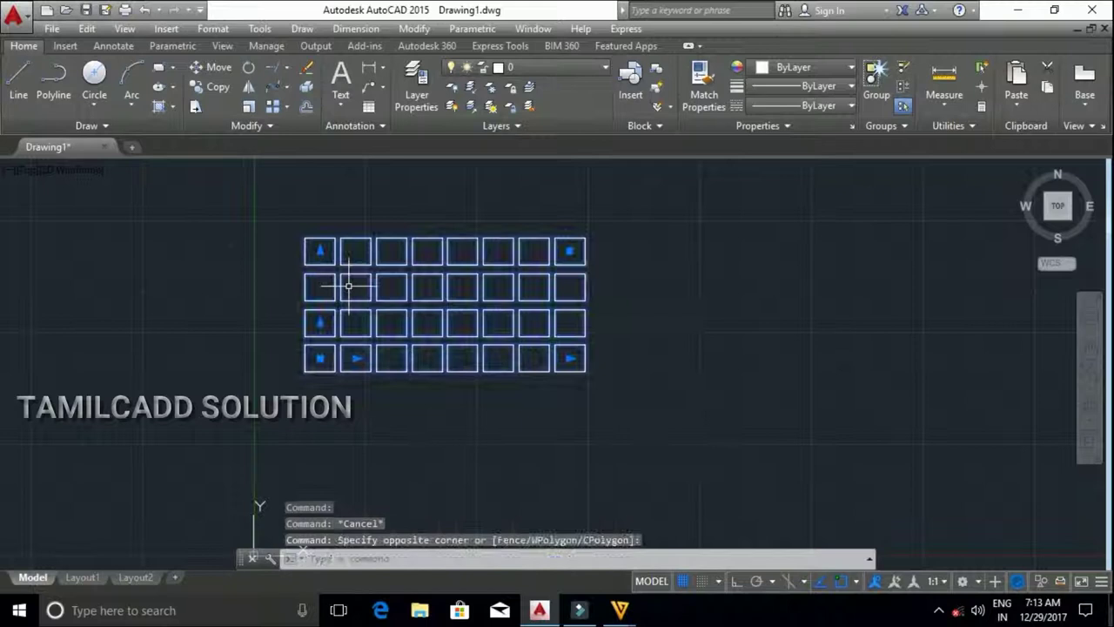
pyautogui.press('Delete')
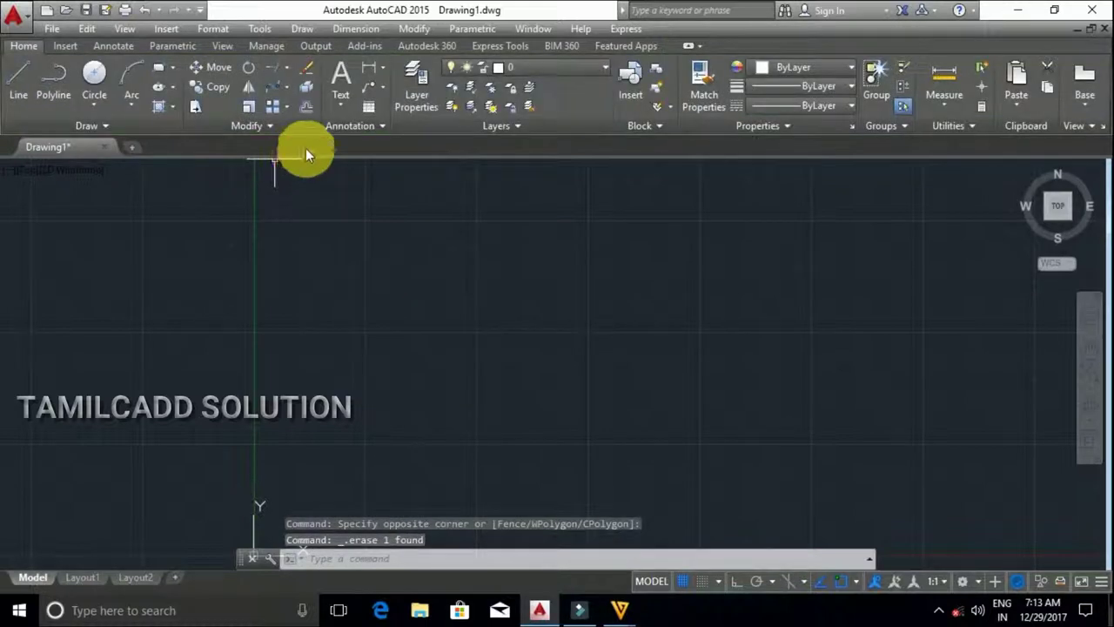
pyautogui.click(289, 105)
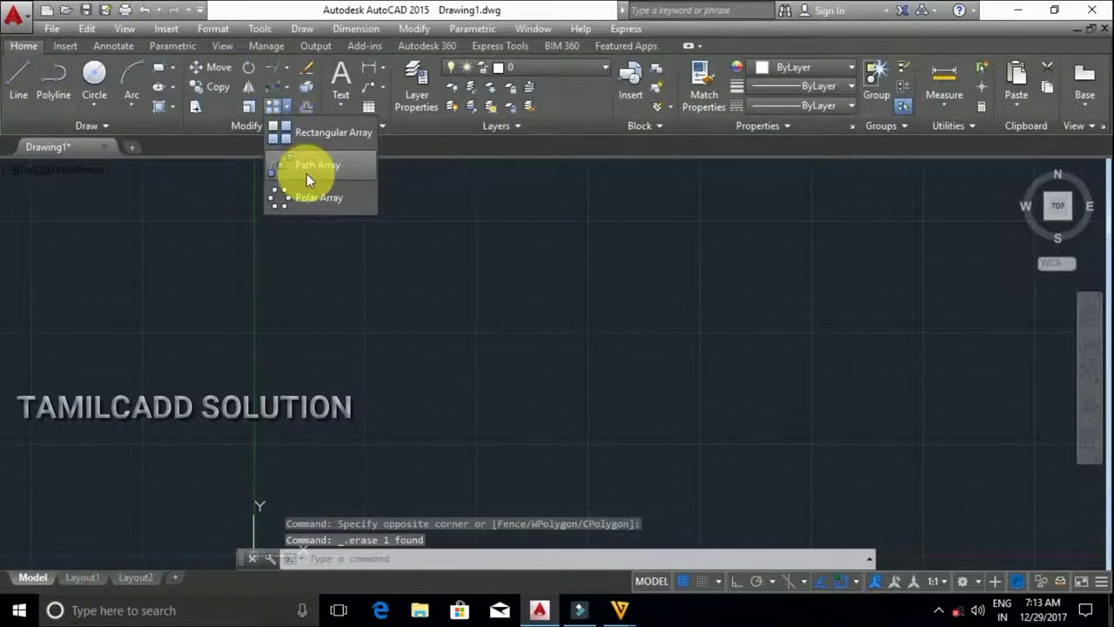
pyautogui.click(307, 172)
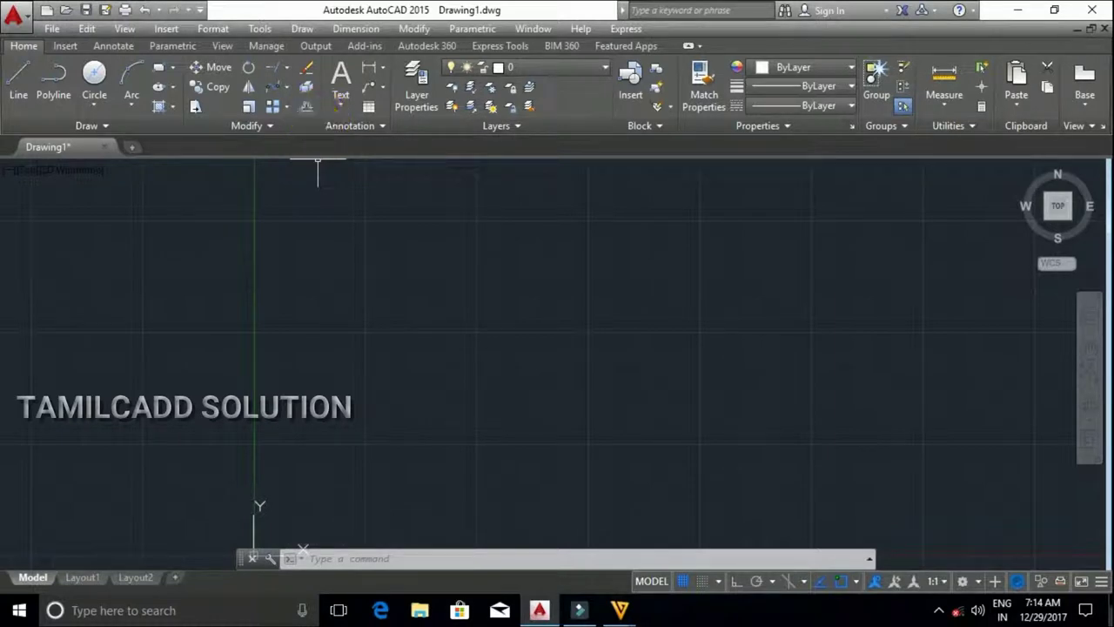
# Draw a fit-point S-shaped spline through three points across the drawing.
pyautogui.click(96, 122)
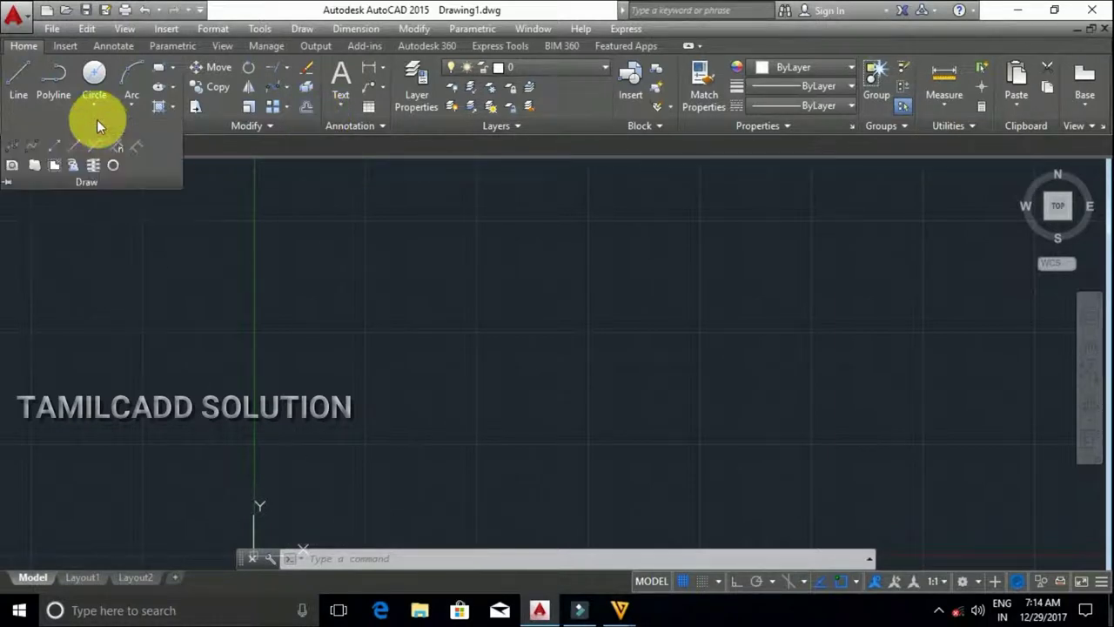
pyautogui.click(9, 146)
pyautogui.click(300, 426)
pyautogui.click(448, 277)
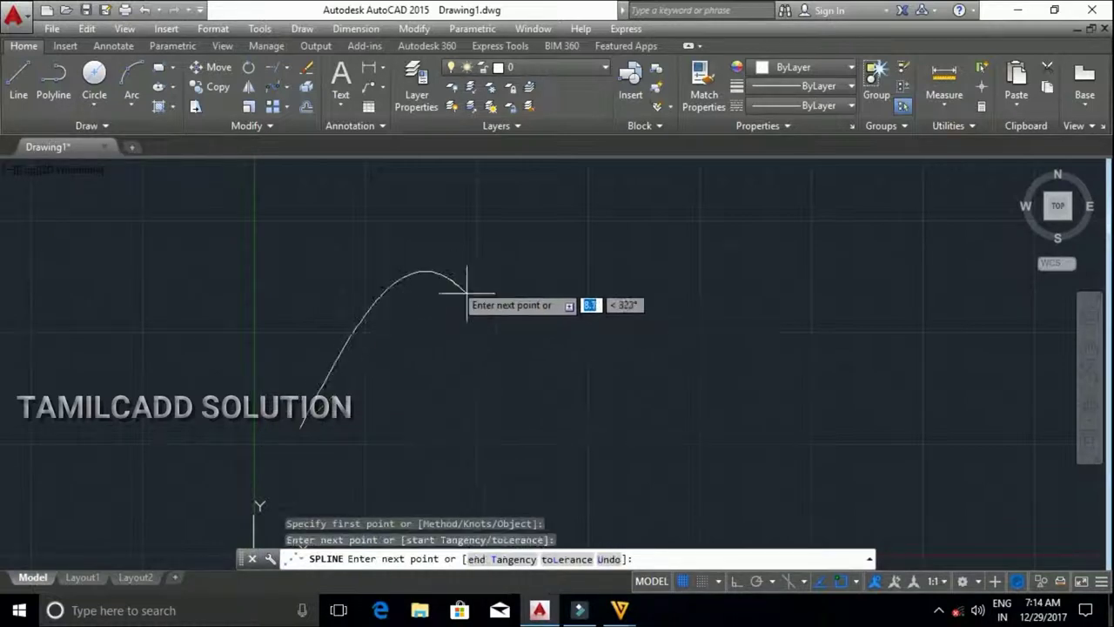
pyautogui.click(779, 453)
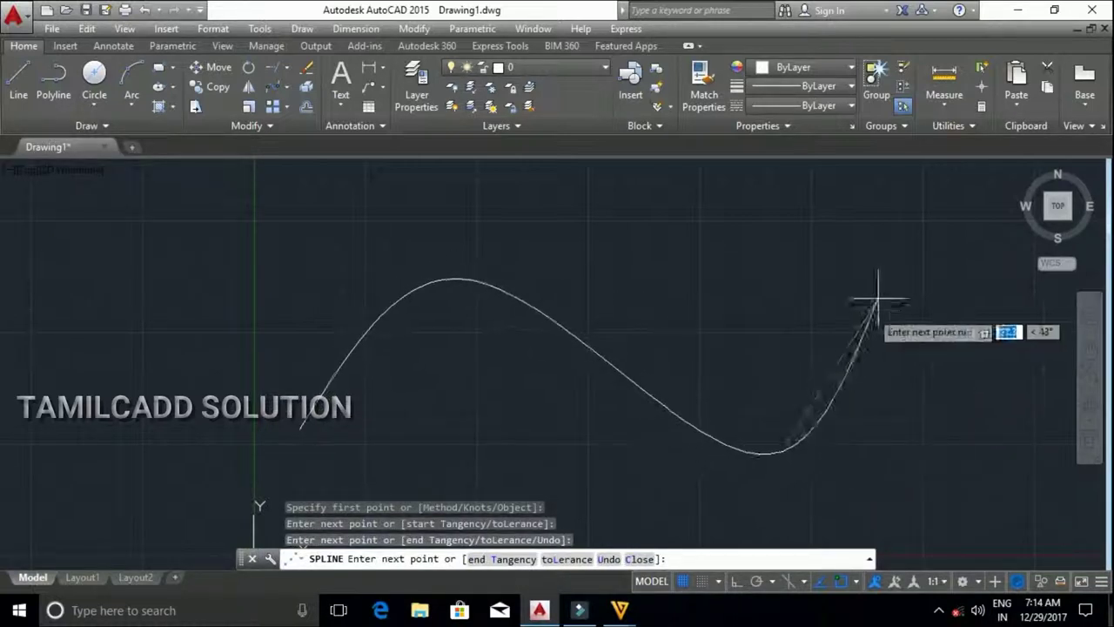
pyautogui.rightClick(961, 235)
pyautogui.click(980, 246)
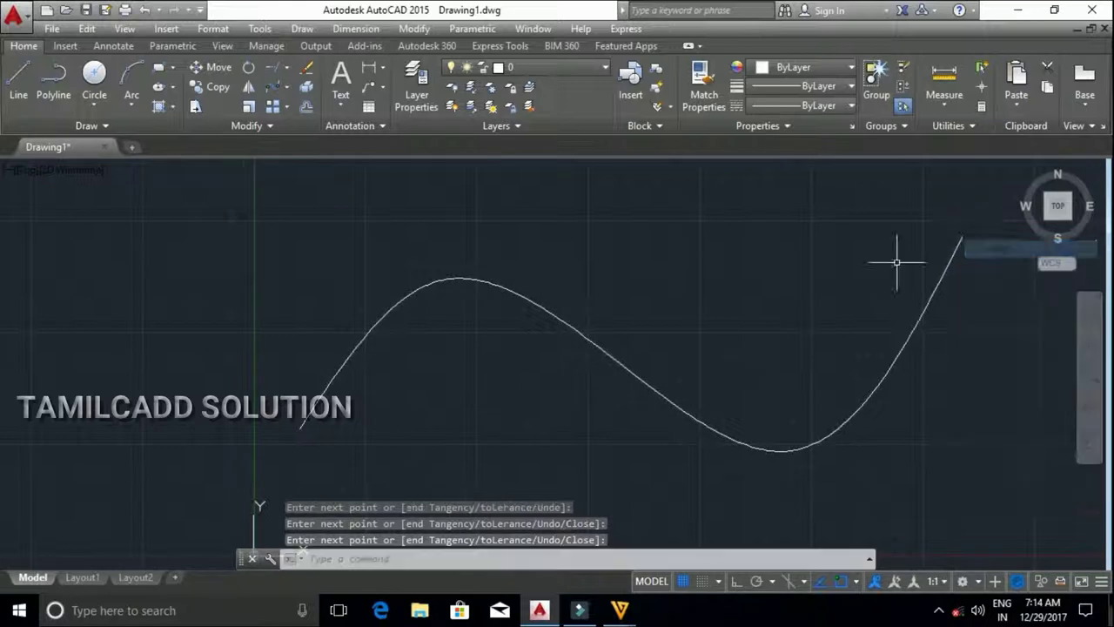
pyautogui.scroll(-2, 763, 236)
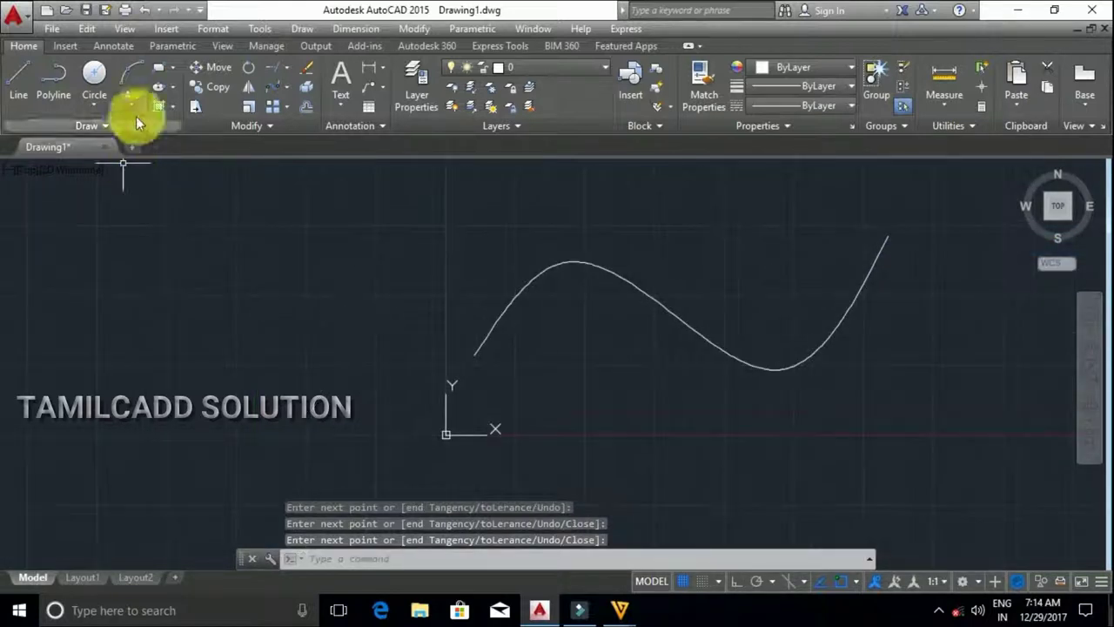
# Draw a diameter-50 circle centred on the spline's left endpoint.
pyautogui.click(95, 79)
pyautogui.click(474, 354)
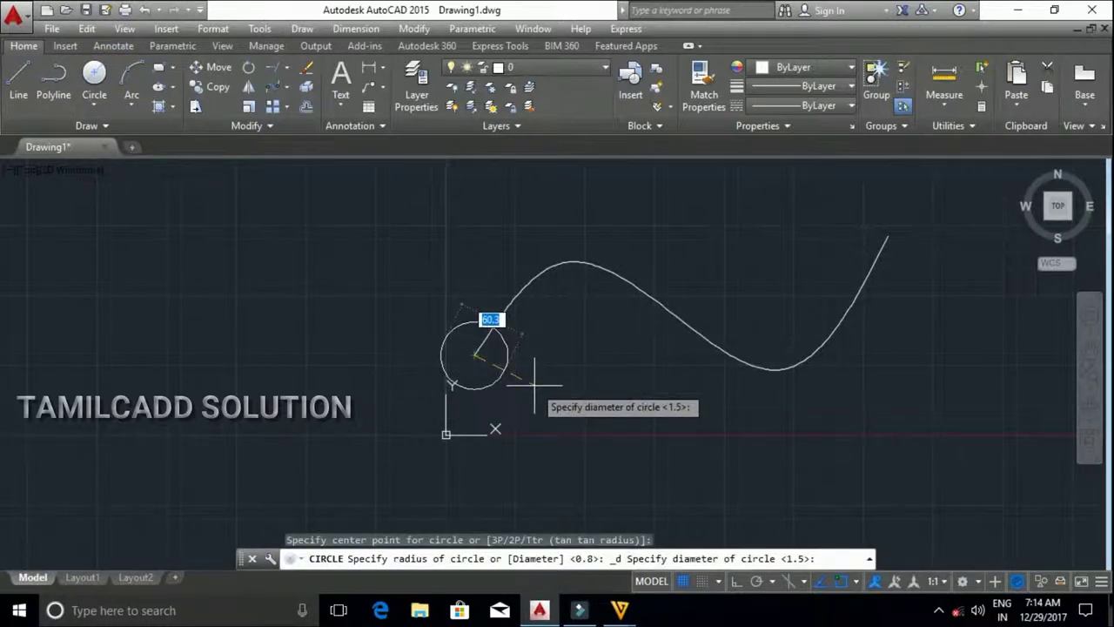
pyautogui.write('0')
pyautogui.press('Return')
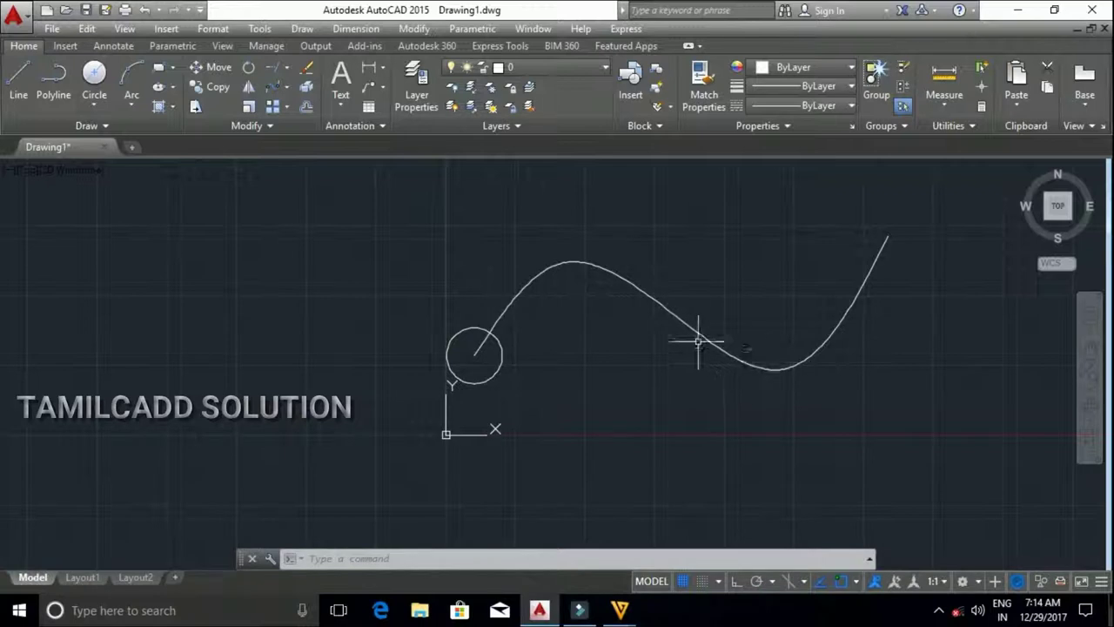
# Start a path array of the circle using the spline as the path.
pyautogui.click(284, 107)
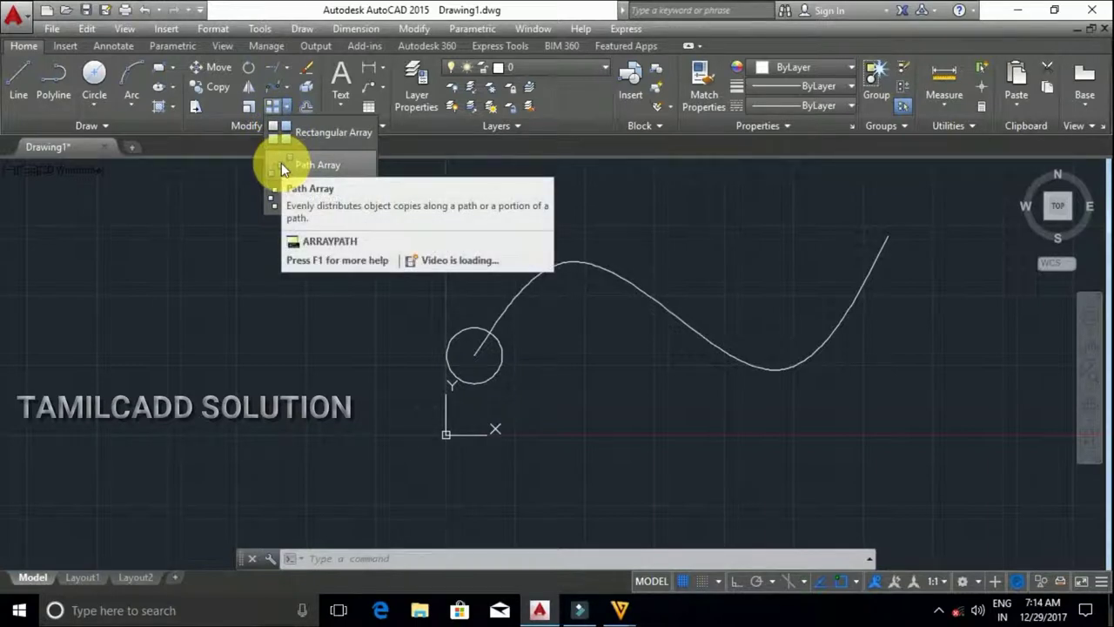
pyautogui.click(281, 164)
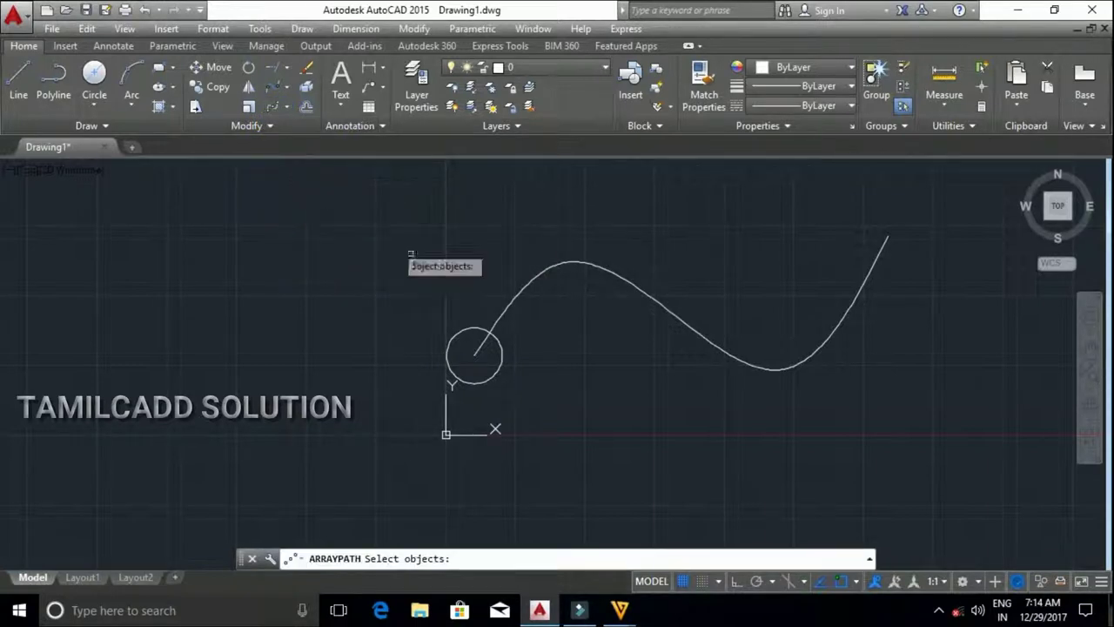
pyautogui.click(471, 328)
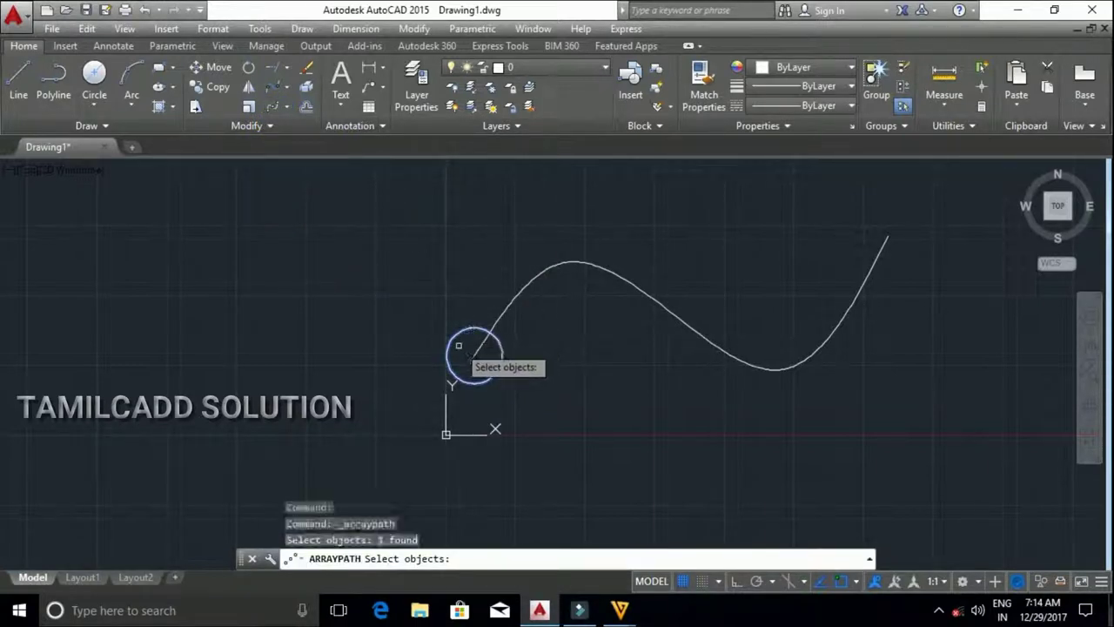
pyautogui.press('Return')
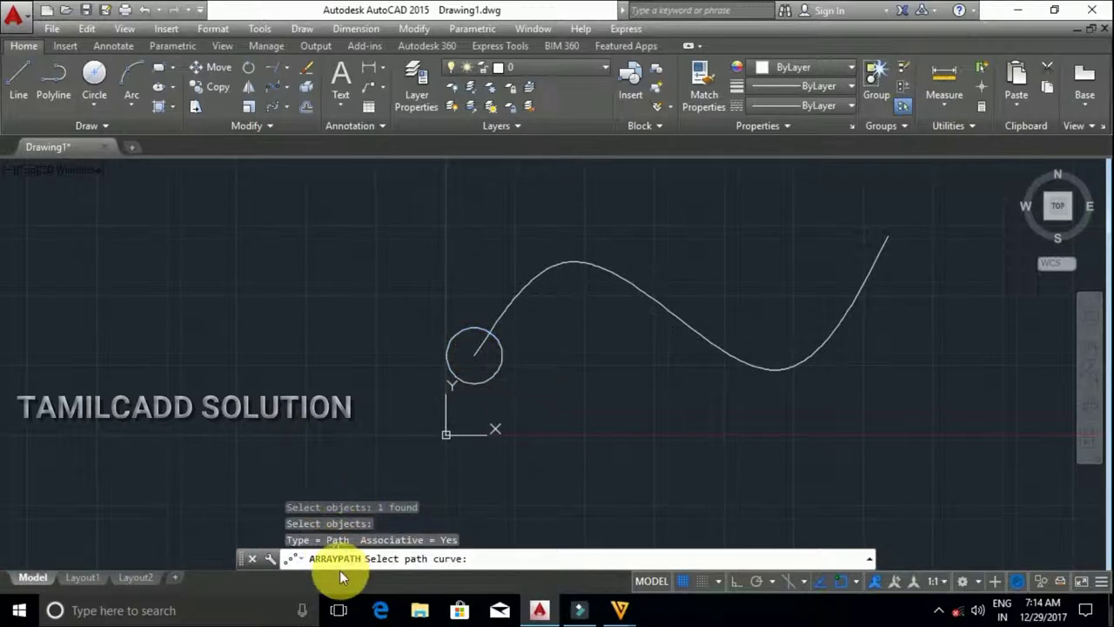
pyautogui.click(514, 294)
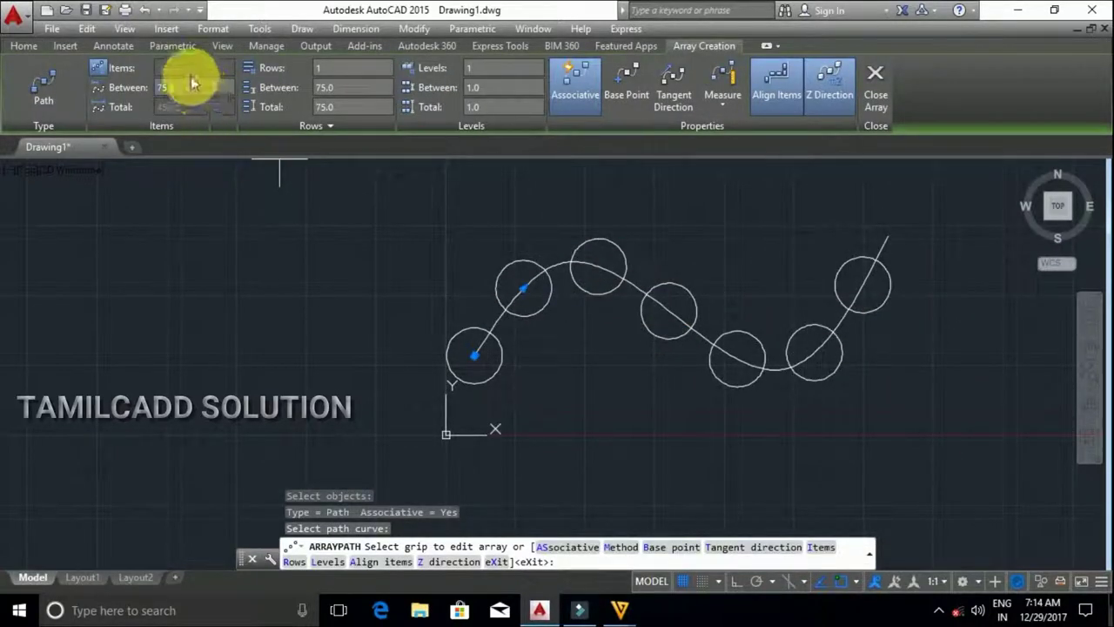
# Divide 10 circles evenly along the whole spline and finish the array.
pyautogui.click(190, 88)
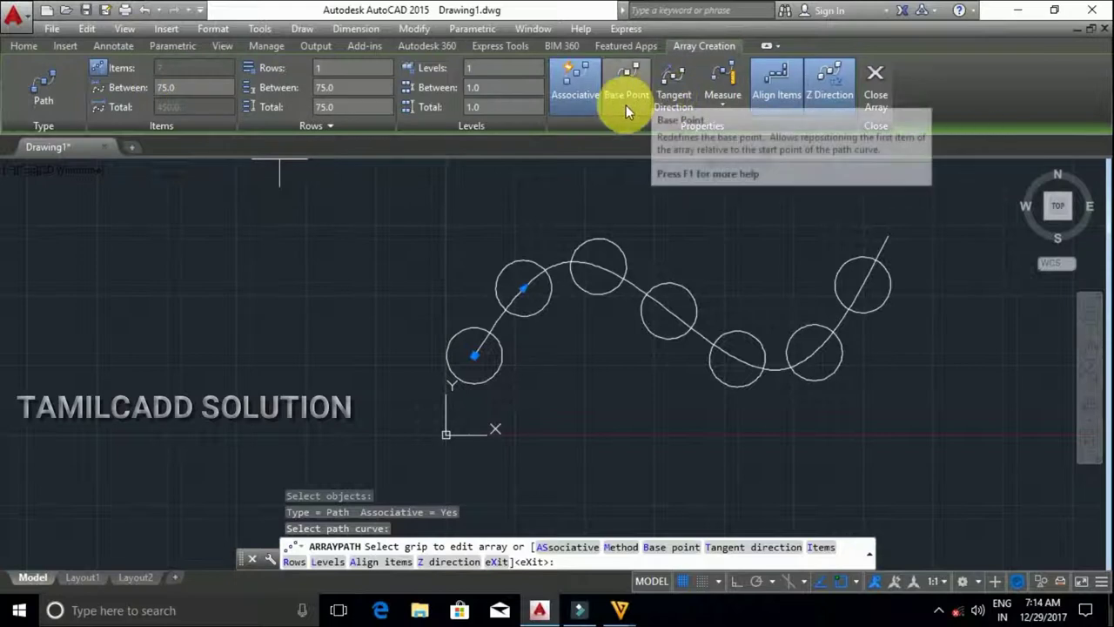
pyautogui.click(706, 108)
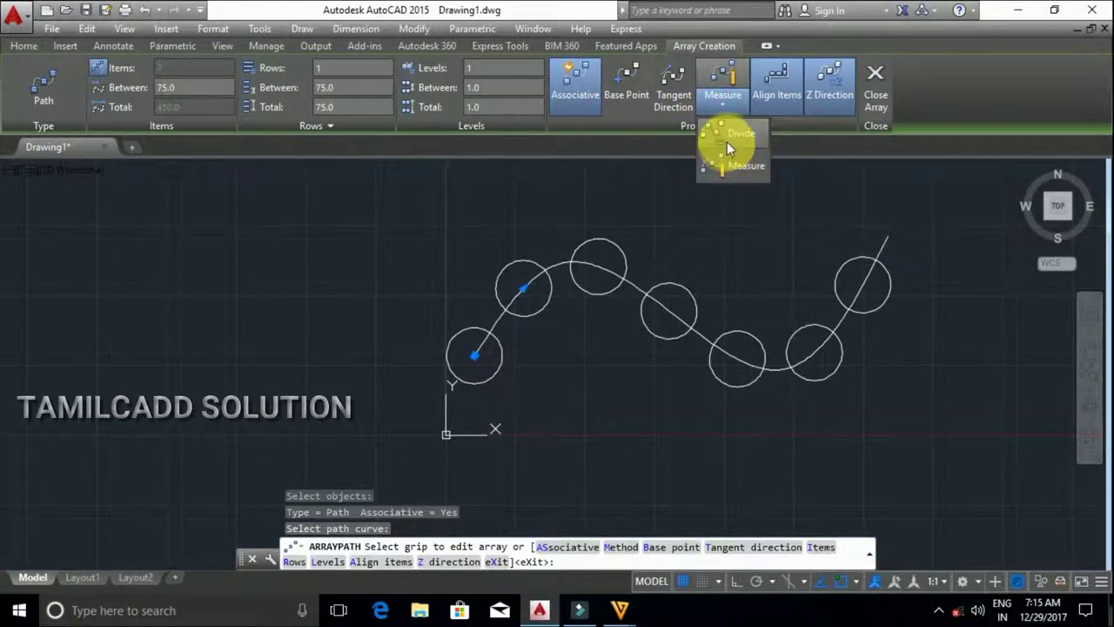
pyautogui.click(728, 136)
pyautogui.click(166, 71)
pyautogui.write('10')
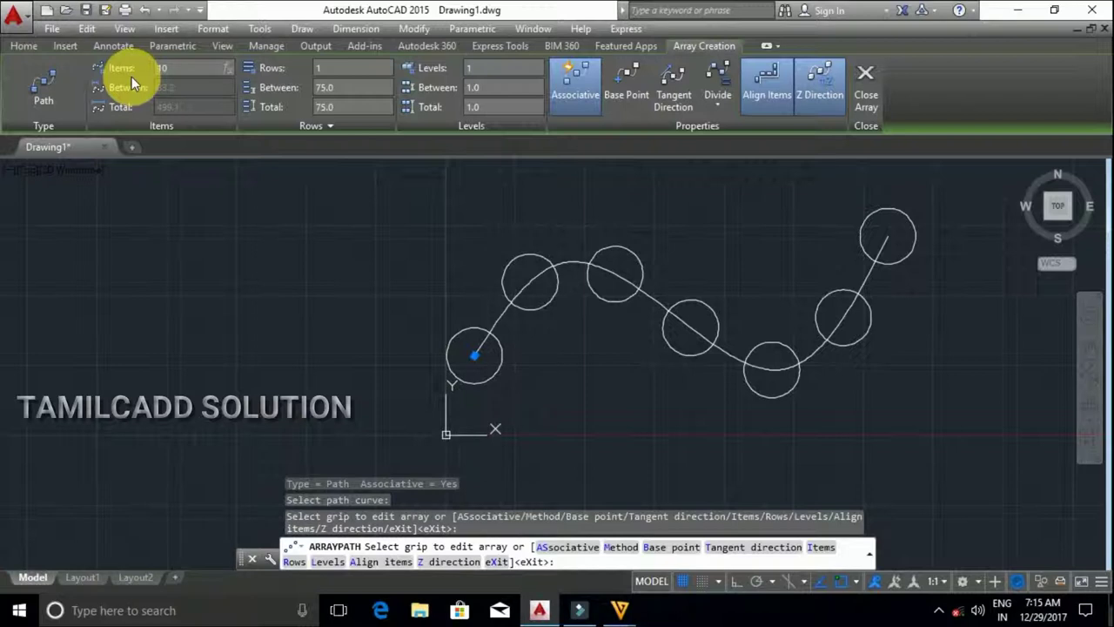
pyautogui.press('Return')
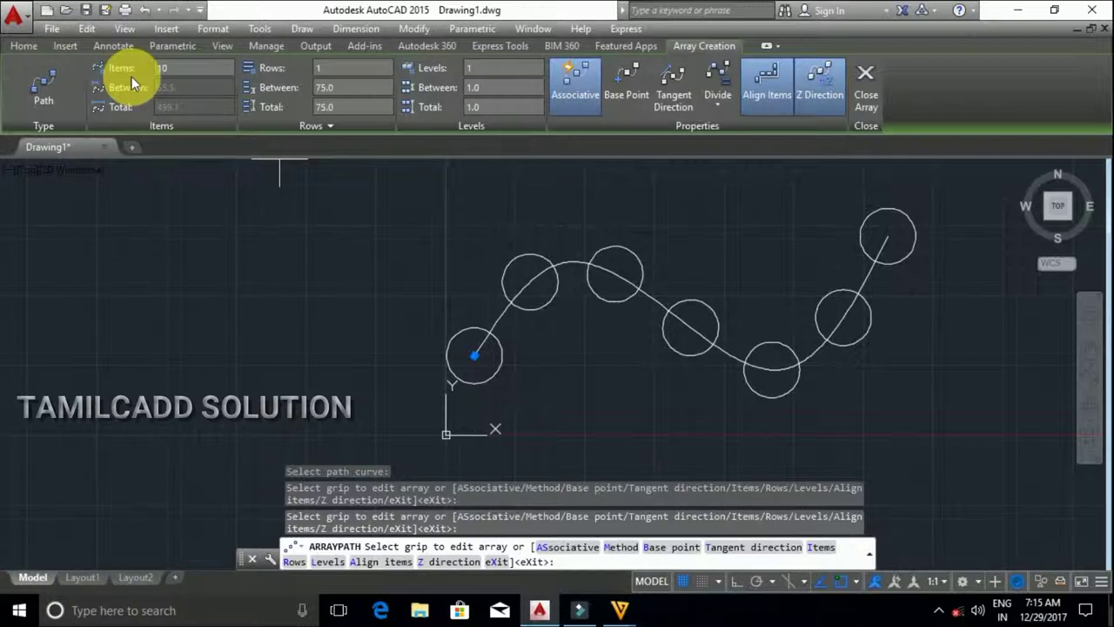
pyautogui.press('Return')
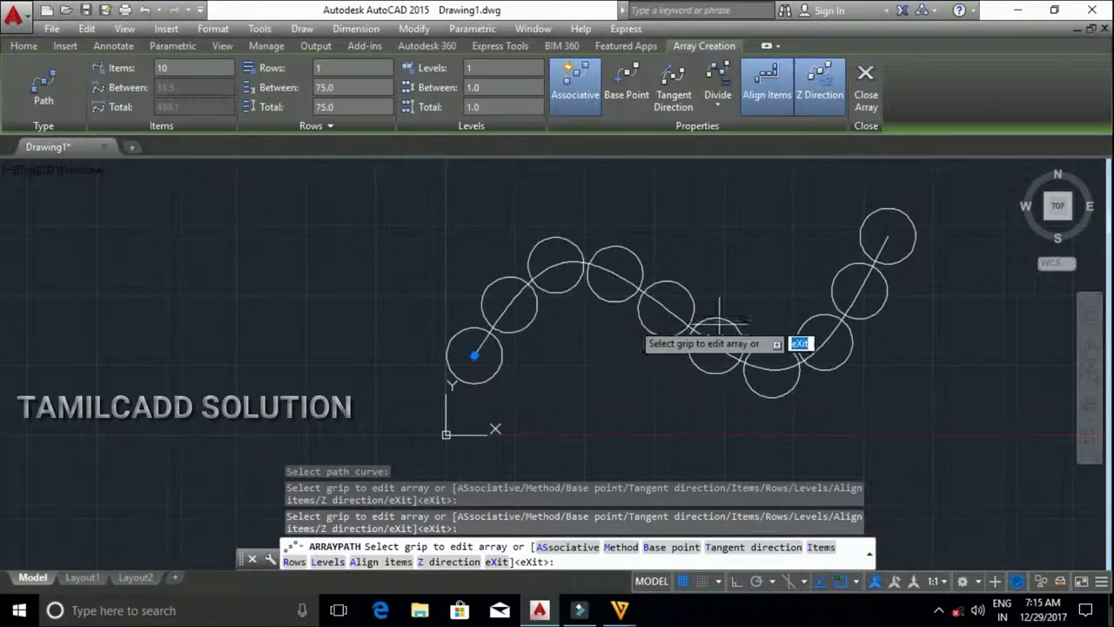
pyautogui.press('Escape')
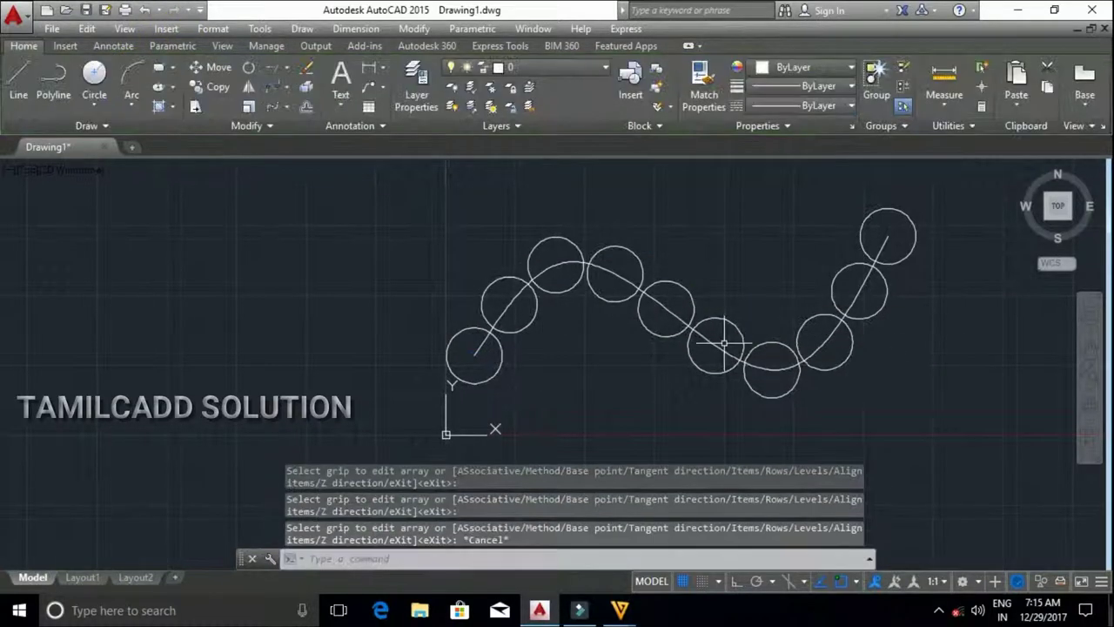
# Reduce the path array to 5 circles.
pyautogui.click(792, 387)
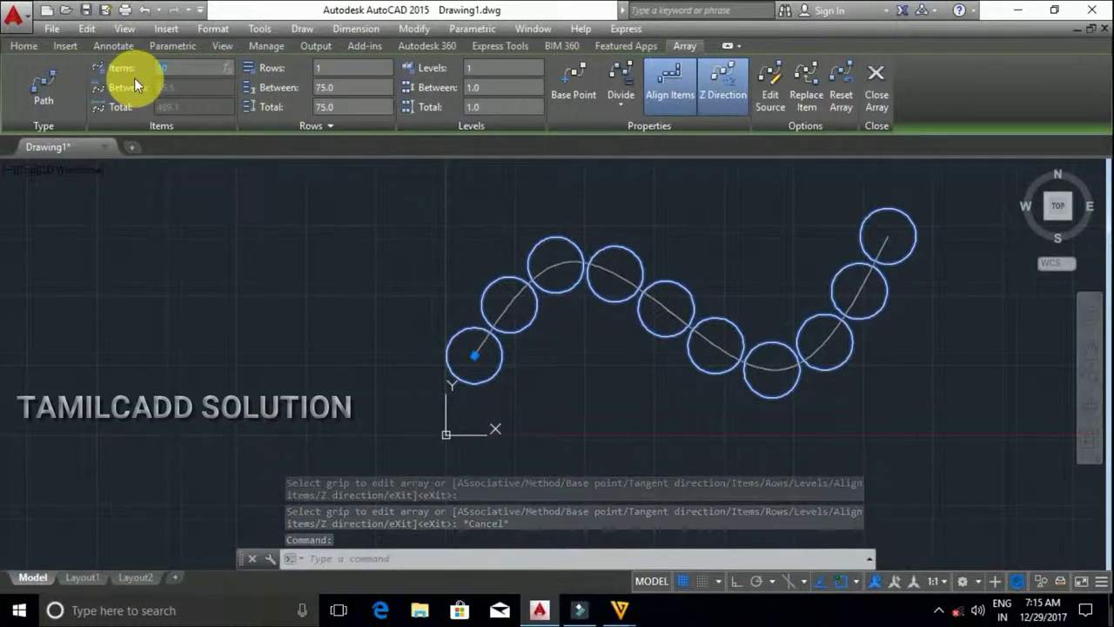
pyautogui.write('5')
pyautogui.press('Return')
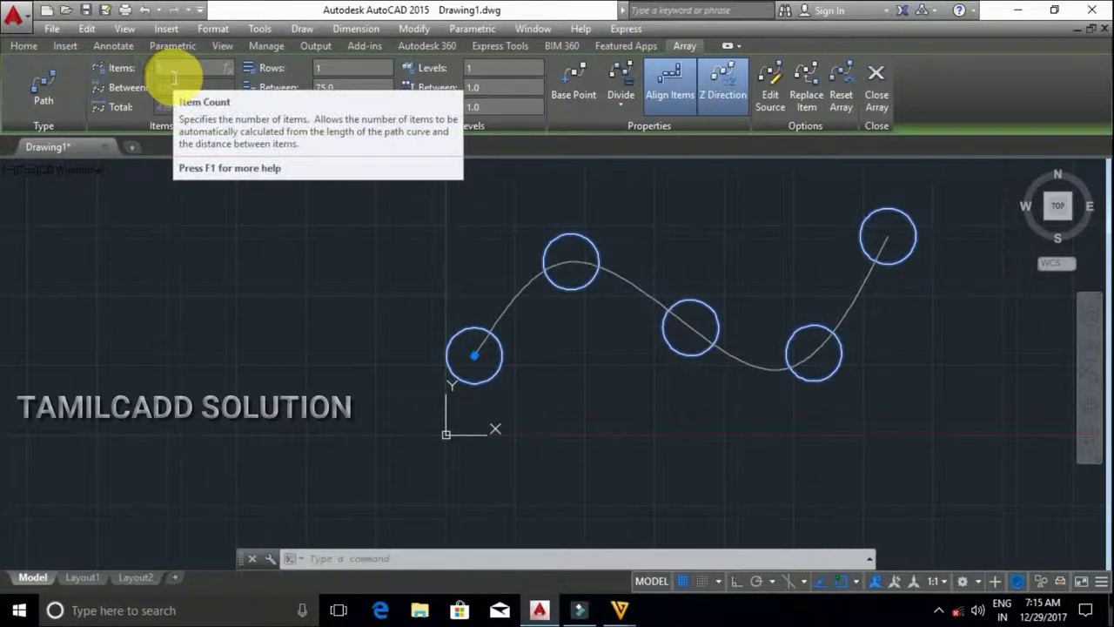
pyautogui.press('Escape')
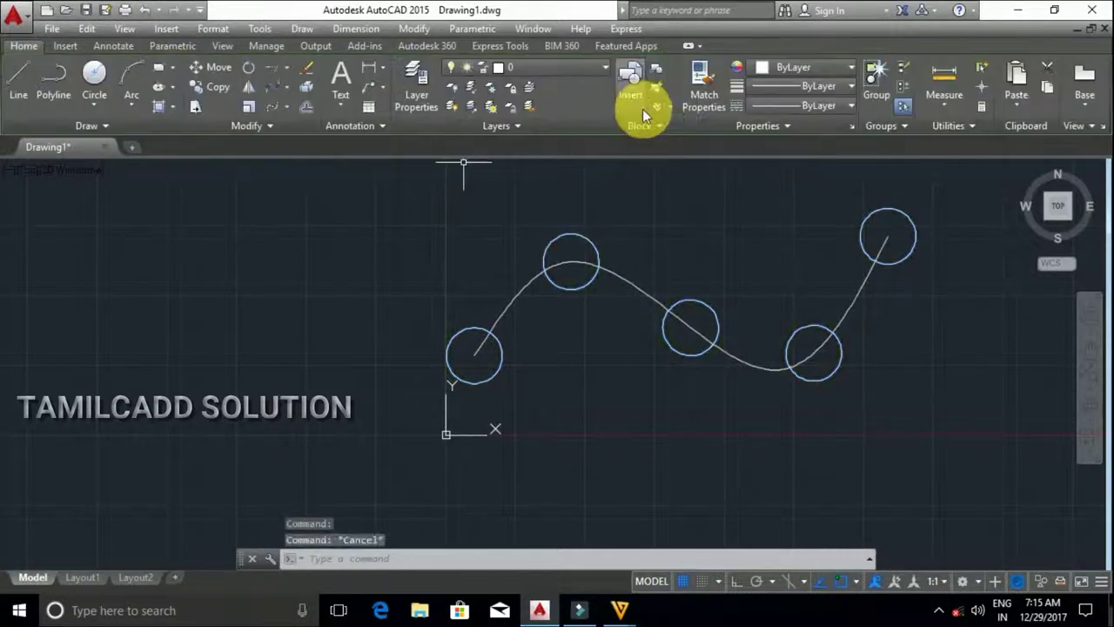
# Switch the path array to Measure with circles spaced 50 apart.
pyautogui.click(584, 233)
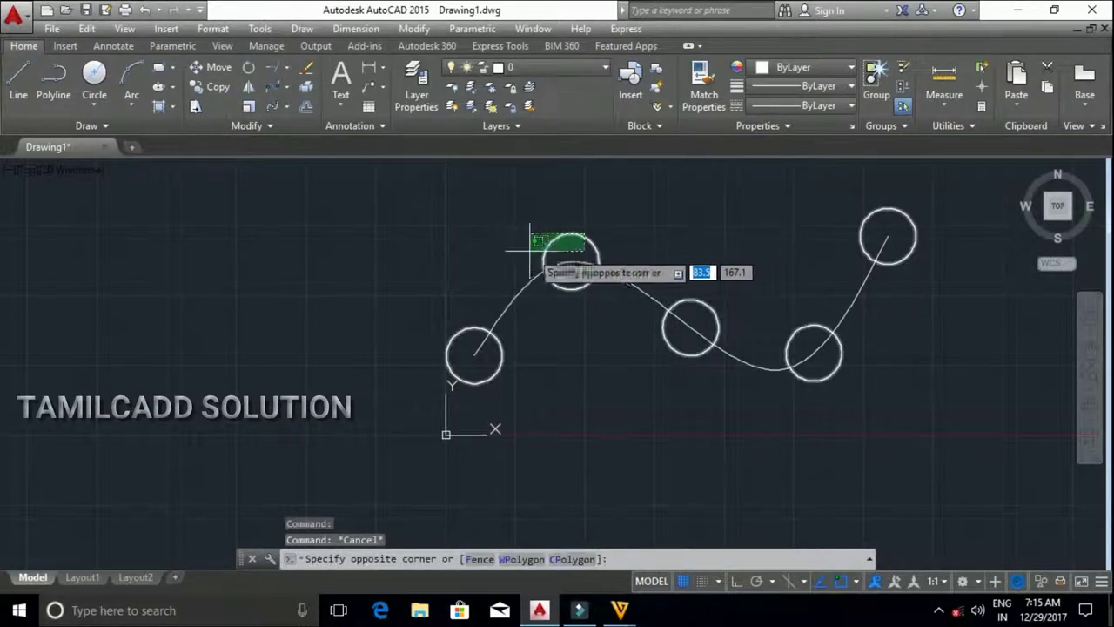
pyautogui.click(522, 253)
pyautogui.click(630, 106)
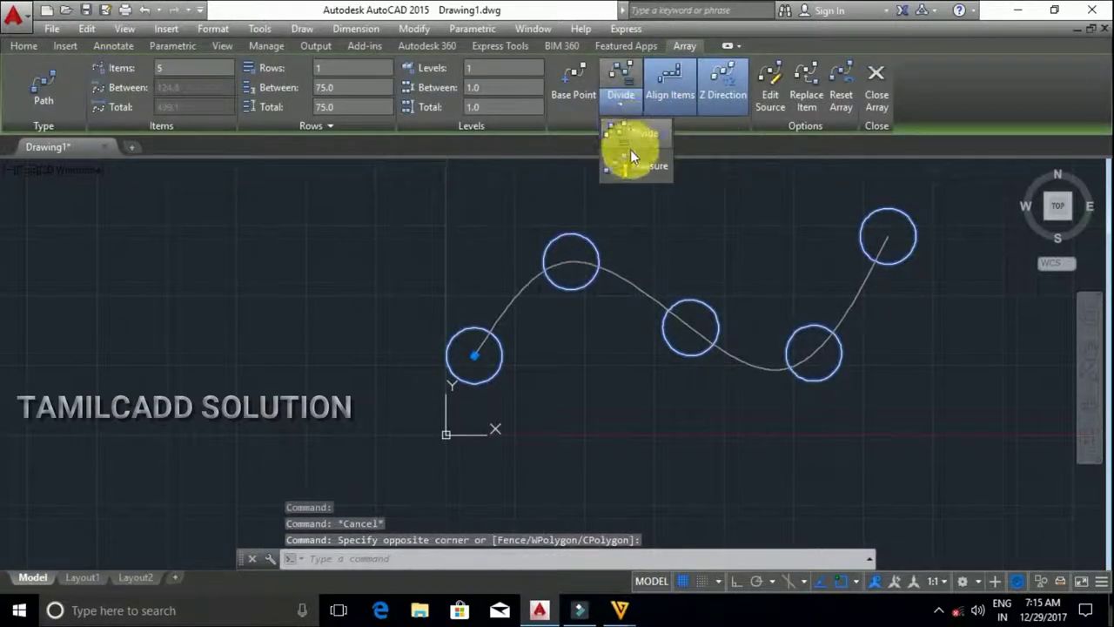
pyautogui.click(627, 158)
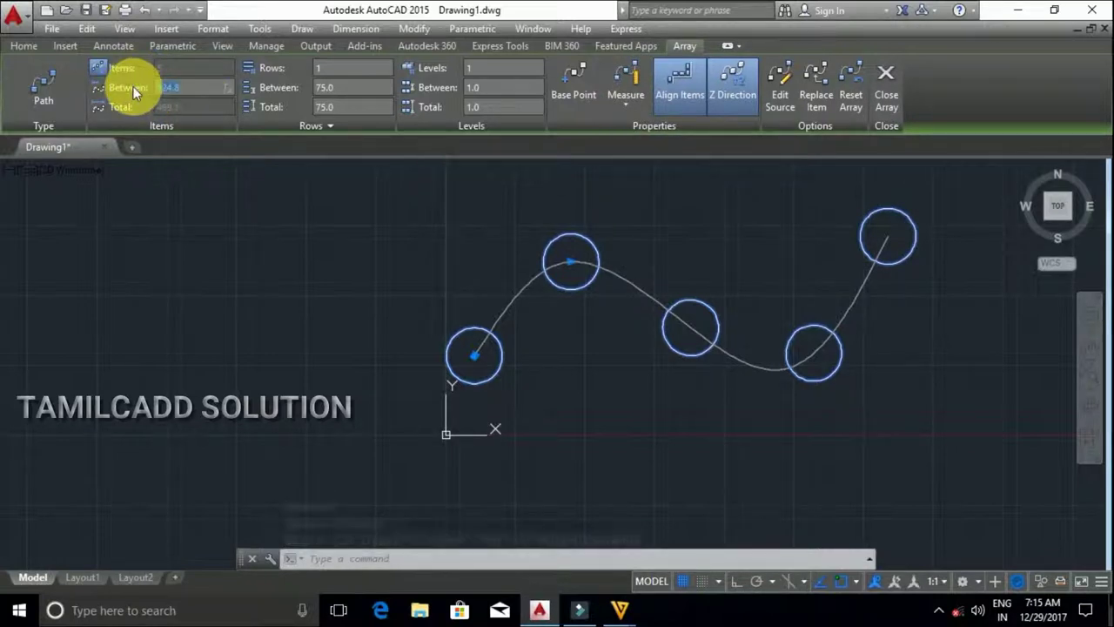
pyautogui.write('10')
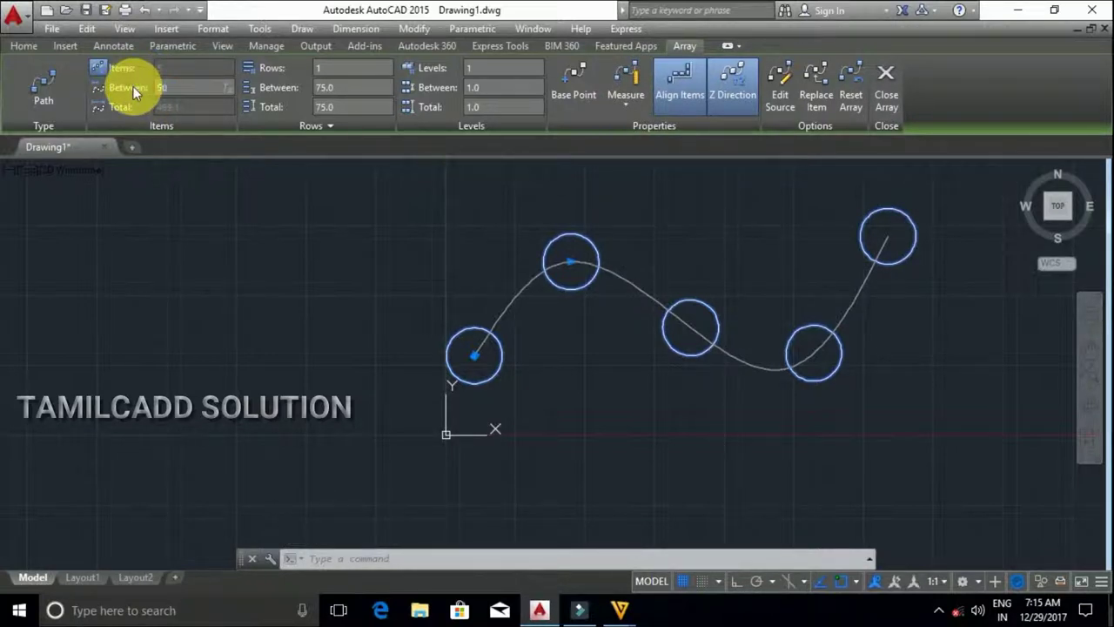
pyautogui.press('Return')
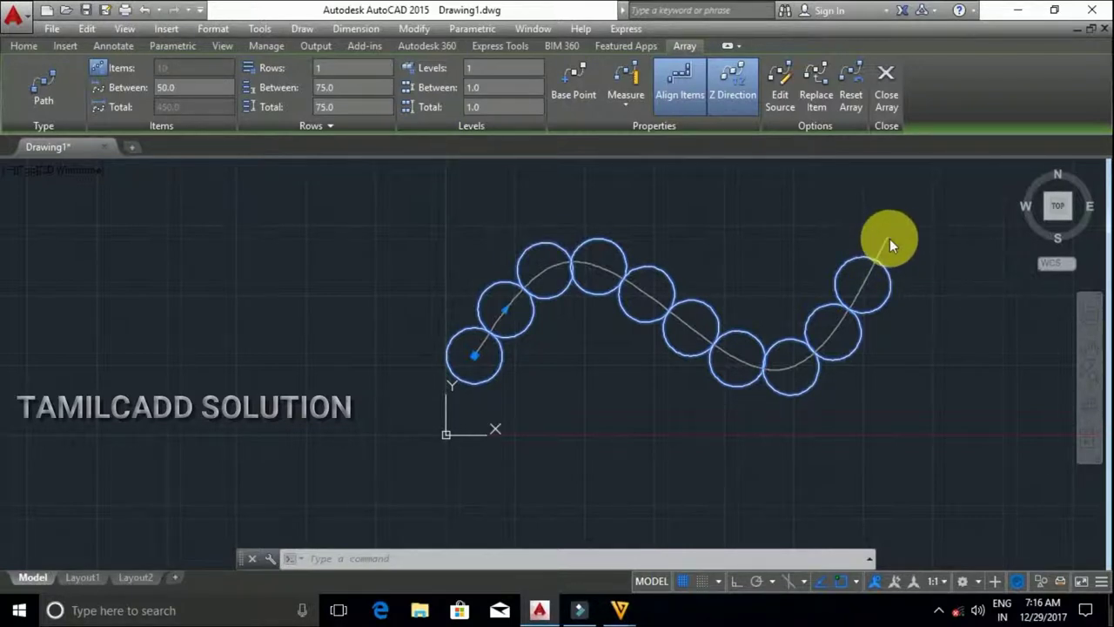
# Erase the spline and its circle array, then pan the empty view.
pyautogui.press('Escape')
pyautogui.press('Escape')
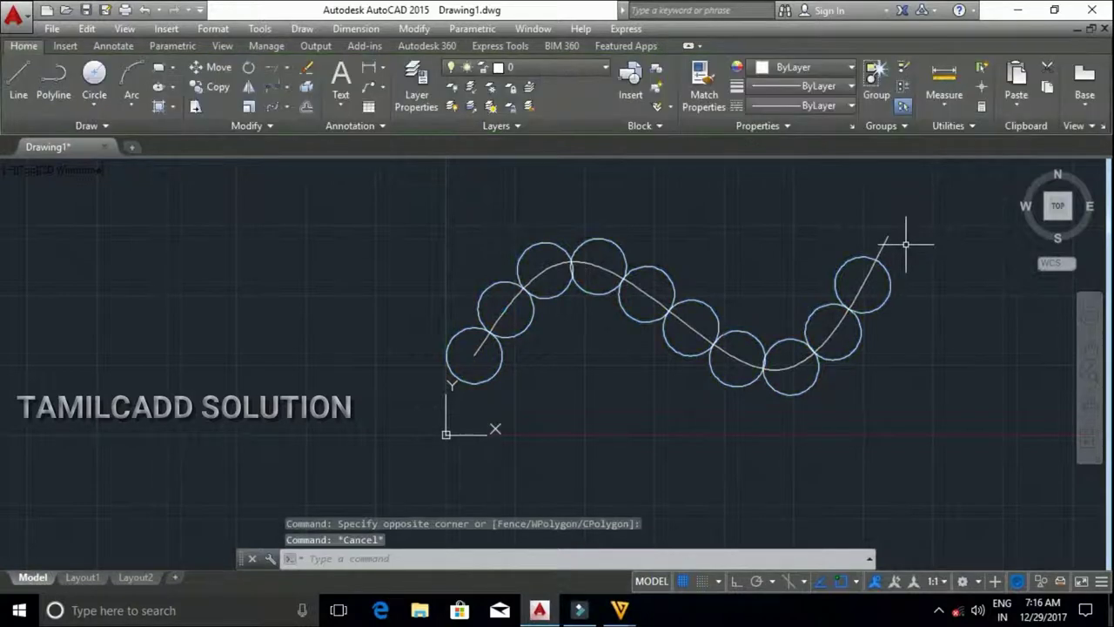
pyautogui.click(927, 460)
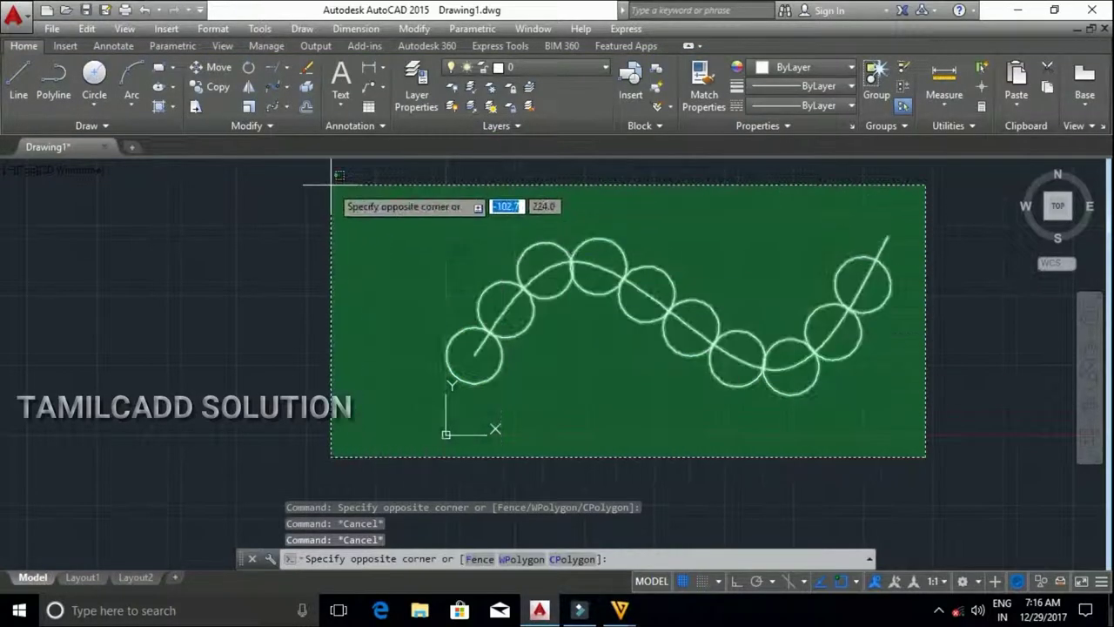
pyautogui.click(364, 178)
pyautogui.press('Delete')
pyautogui.moveTo(497, 279); pyautogui.dragTo(269, 247, button='middle')
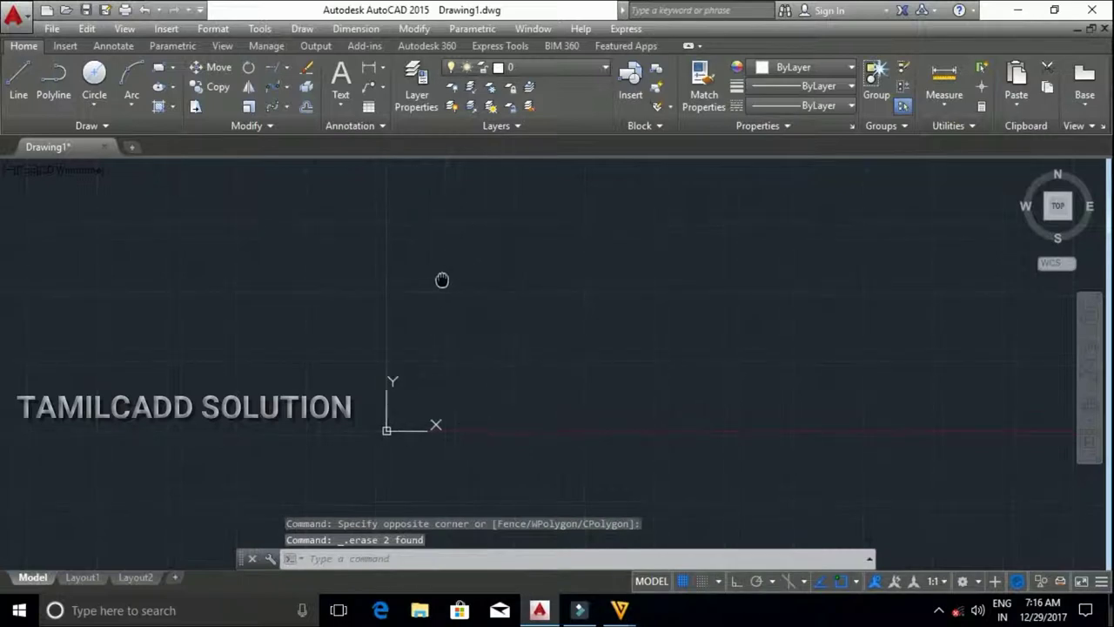
pyautogui.moveTo(418, 277)
pyautogui.mouseDown(button='middle')
pyautogui.moveTo(323, 319)
pyautogui.moveTo(378, 319)
pyautogui.moveTo(330, 462)
pyautogui.moveTo(314, 391)
pyautogui.mouseUp(button='middle')
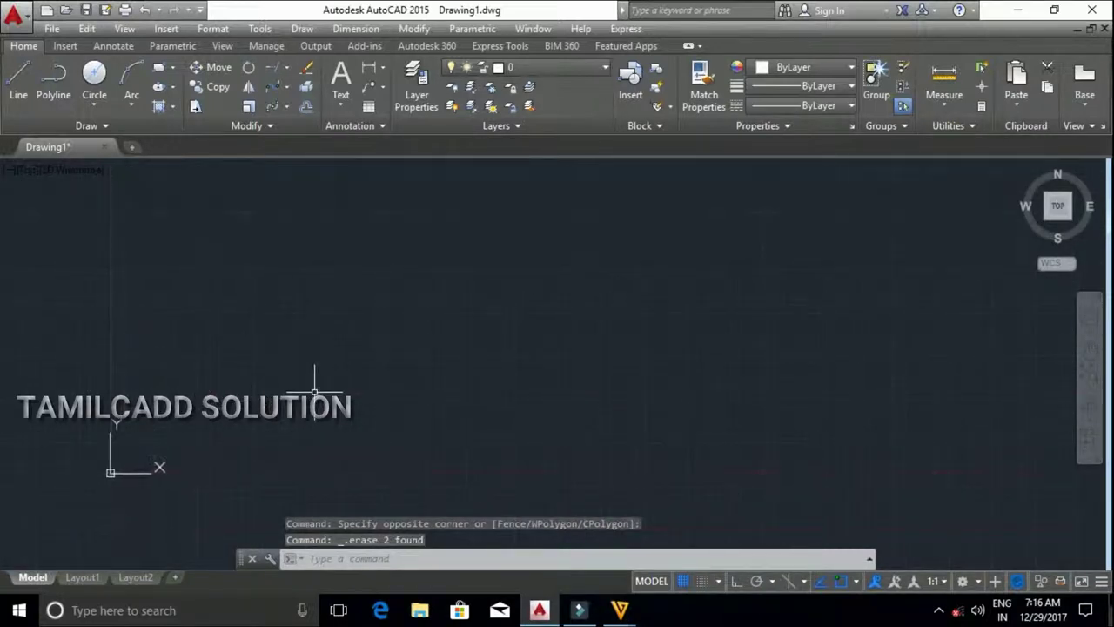
# Draw a radius-100 circle using Center, Radius.
pyautogui.click(98, 98)
pyautogui.click(94, 74)
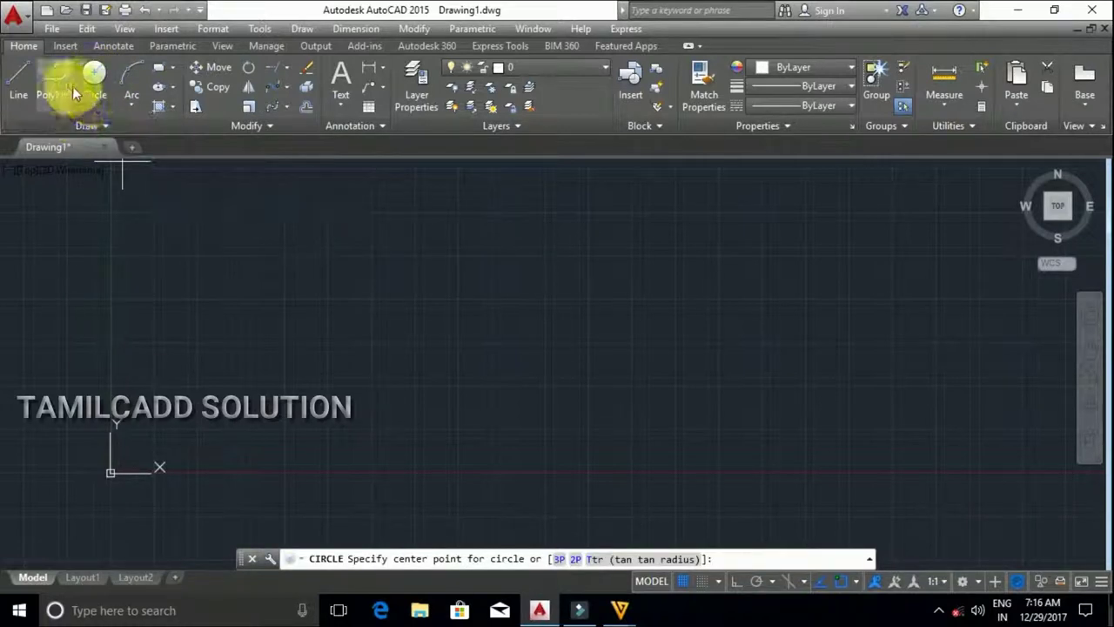
pyautogui.click(94, 100)
pyautogui.click(128, 134)
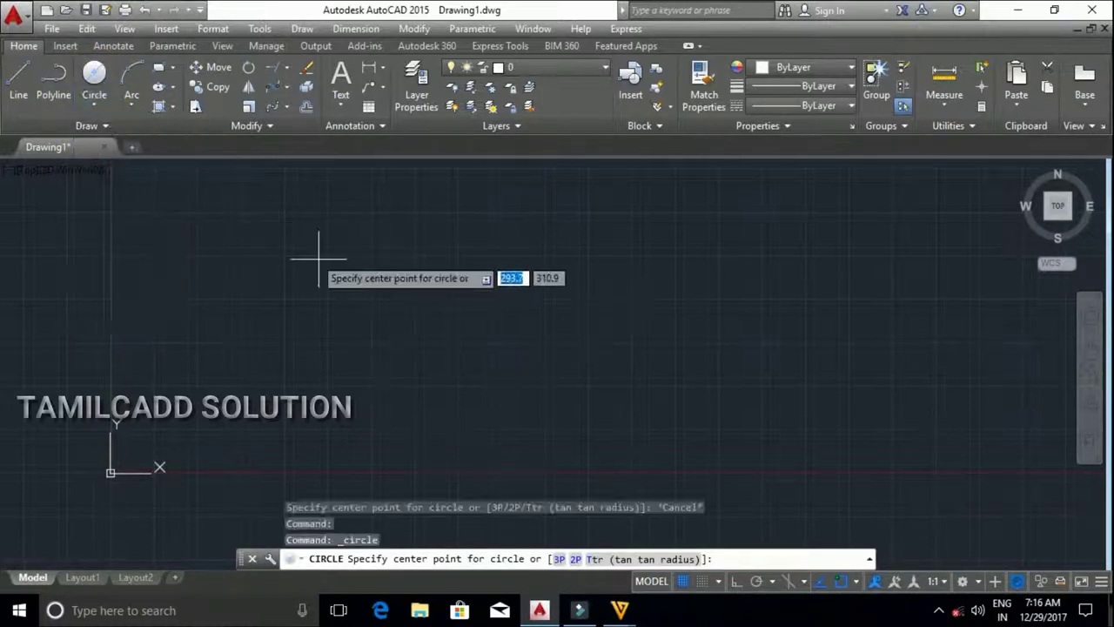
pyautogui.click(376, 328)
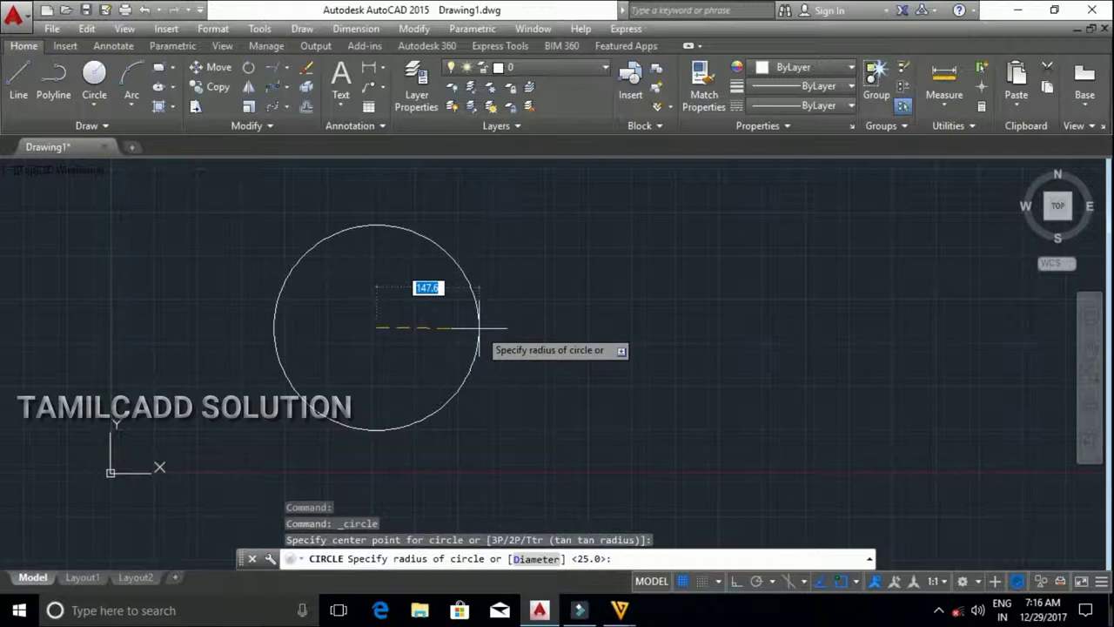
pyautogui.write('100')
pyautogui.press('Return')
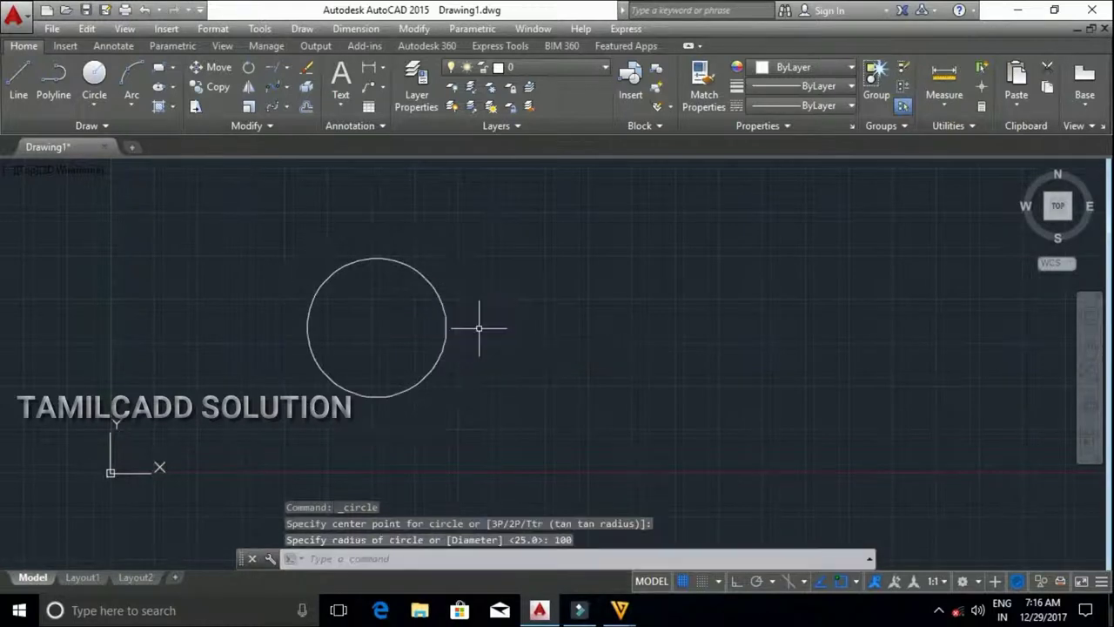
# Draw a radius-25 circle centred on the big circle's top quadrant.
pyautogui.click(109, 72)
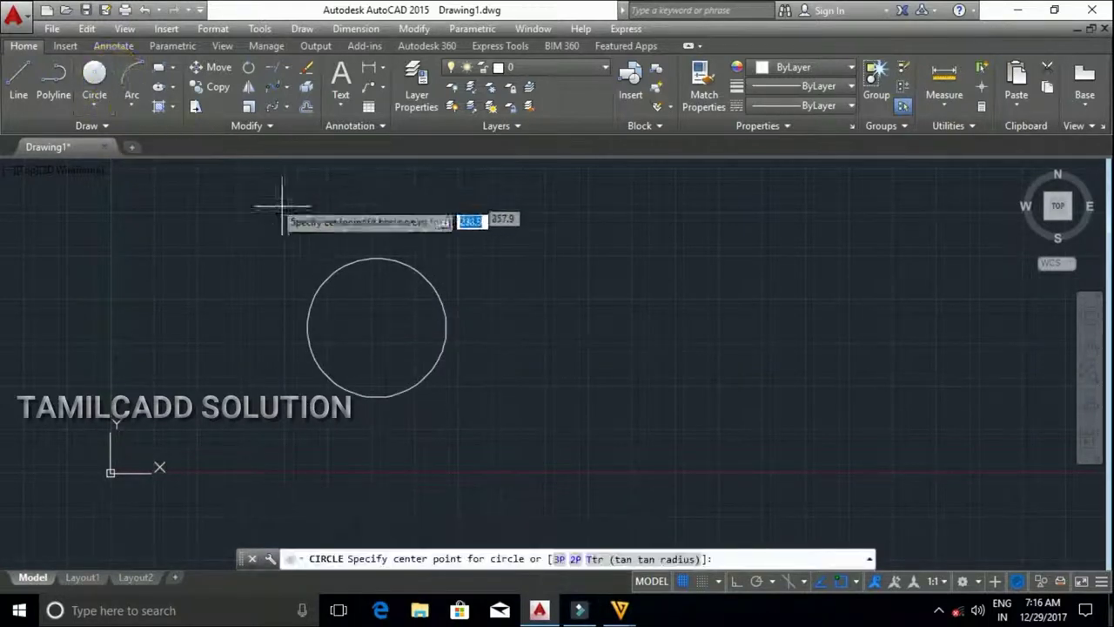
pyautogui.click(376, 258)
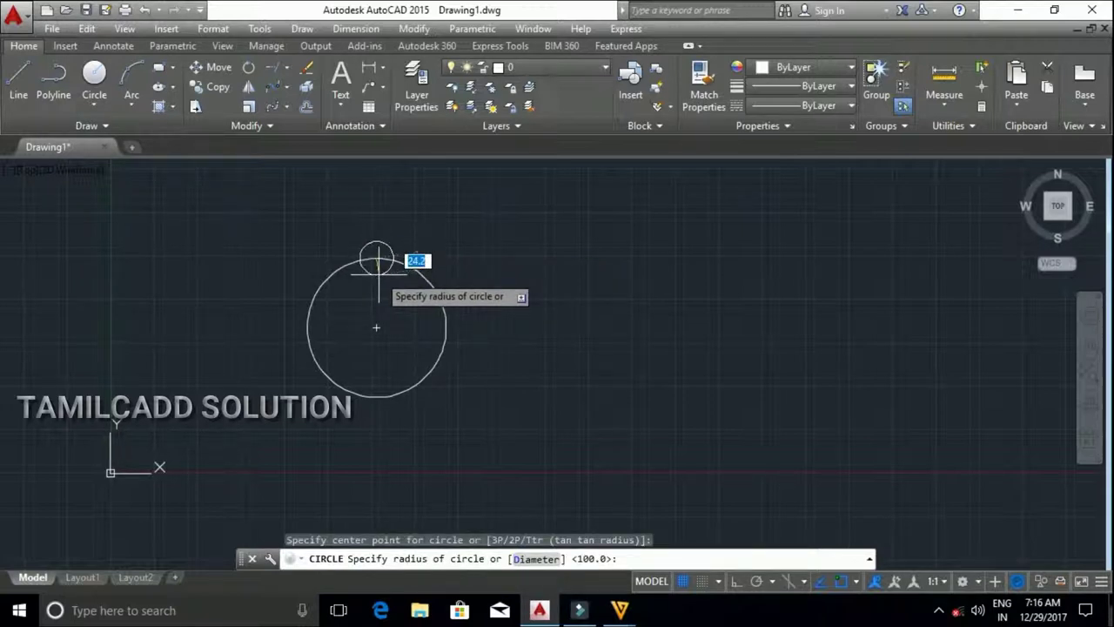
pyautogui.write('25')
pyautogui.press('Return')
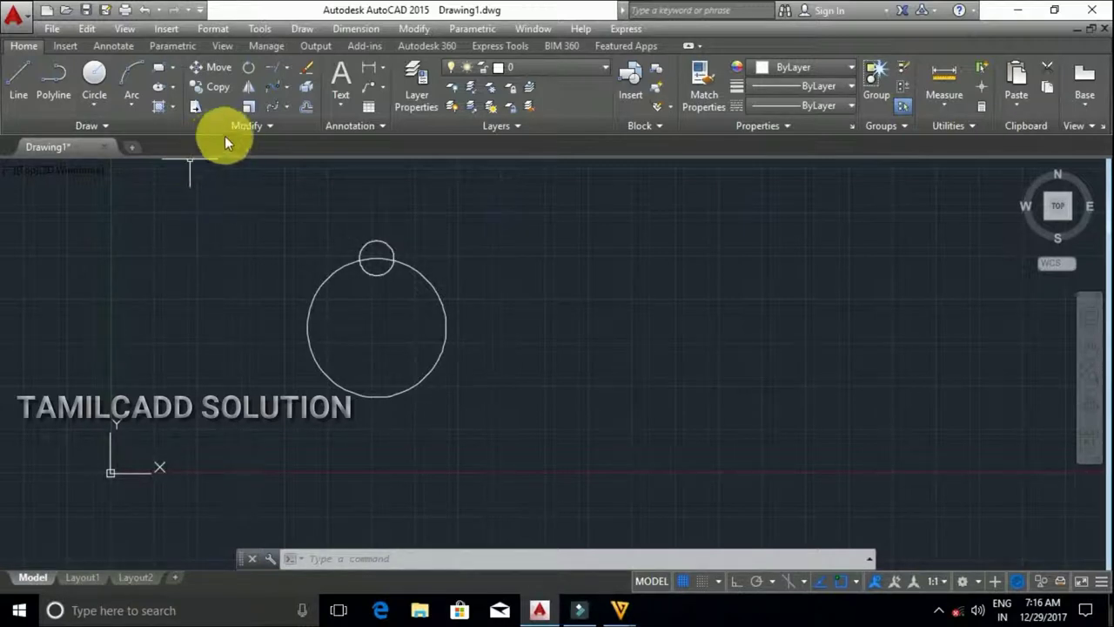
# Create a polar array of 8 small circles, 45° apart, around the large circle's centre.
pyautogui.click(285, 107)
pyautogui.click(288, 194)
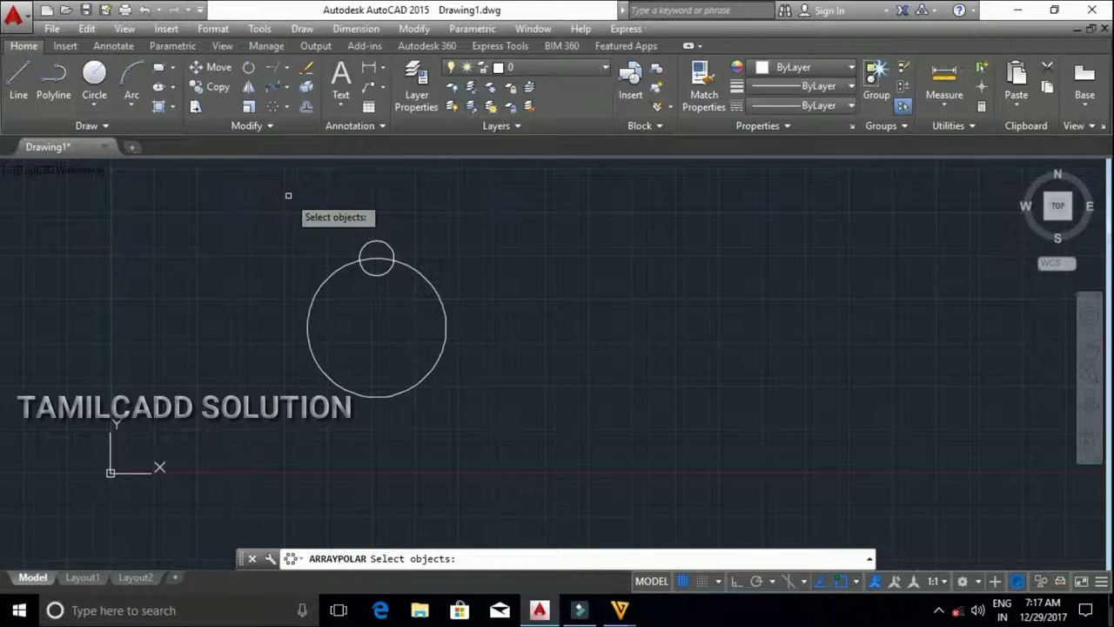
pyautogui.click(367, 243)
pyautogui.press('Return')
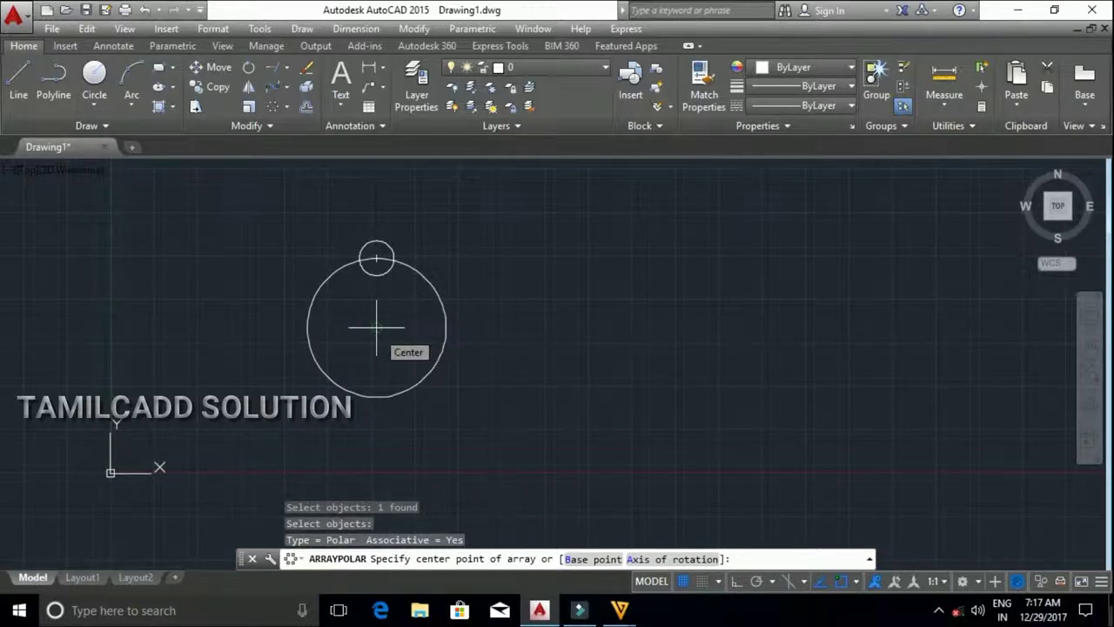
pyautogui.click(376, 327)
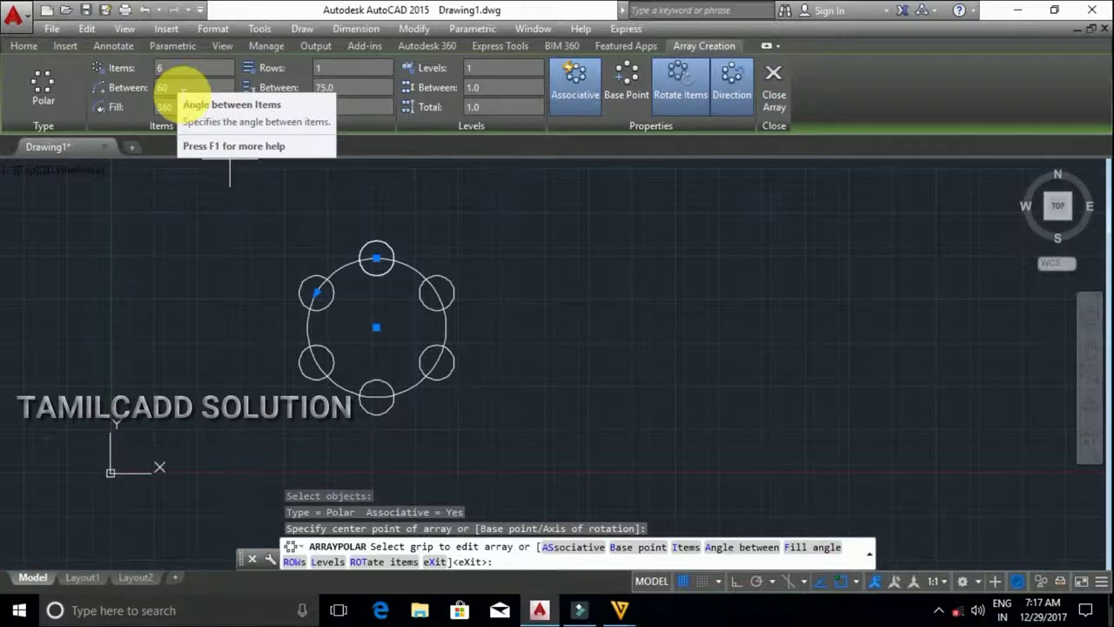
pyautogui.click(174, 69)
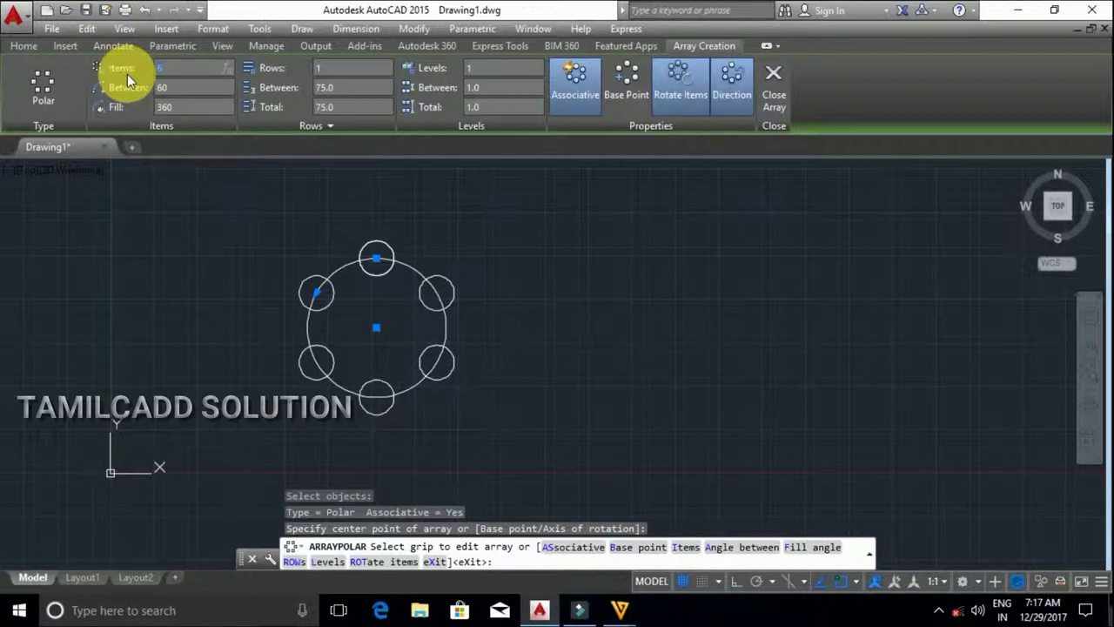
pyautogui.write('8')
pyautogui.press('Return')
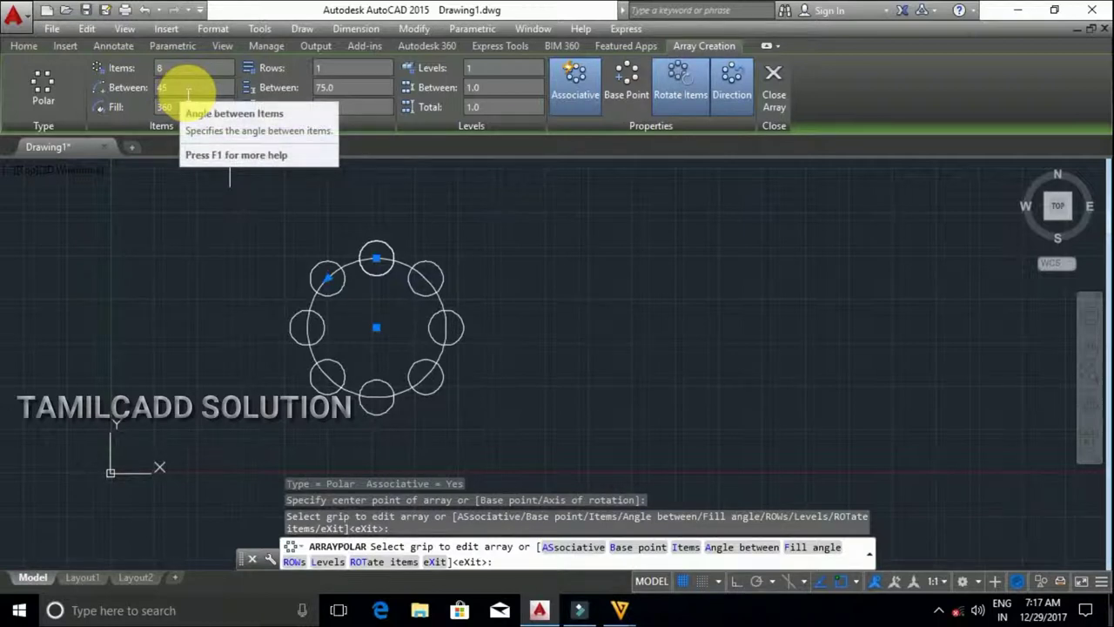
pyautogui.press('Escape')
pyautogui.press('Escape')
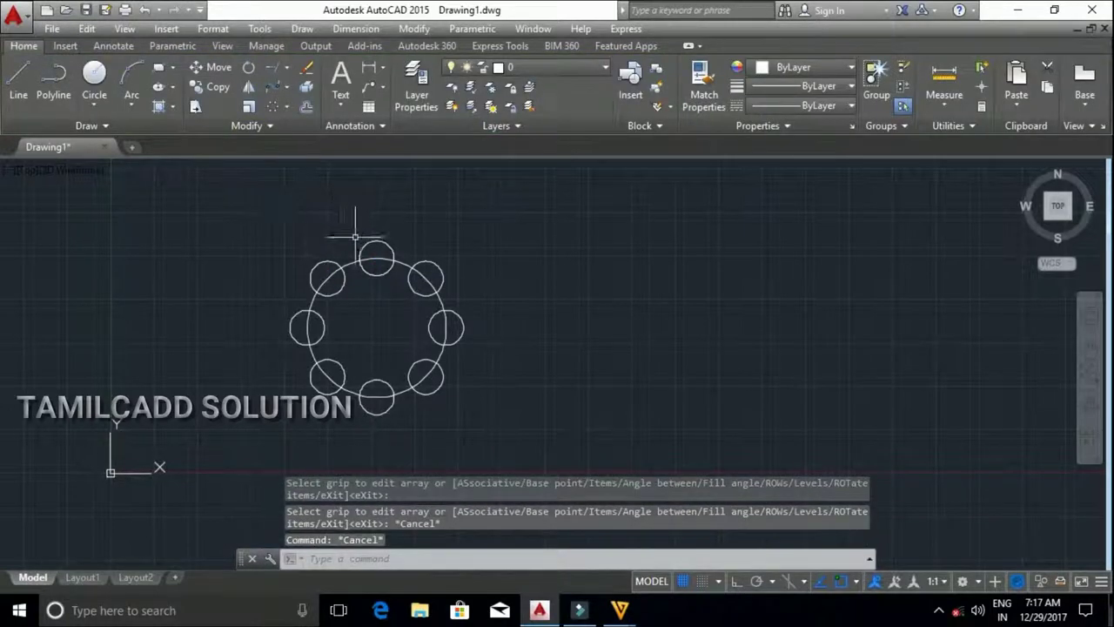
# Change the polar array to 10 circles spaced at 36°.
pyautogui.click(377, 238)
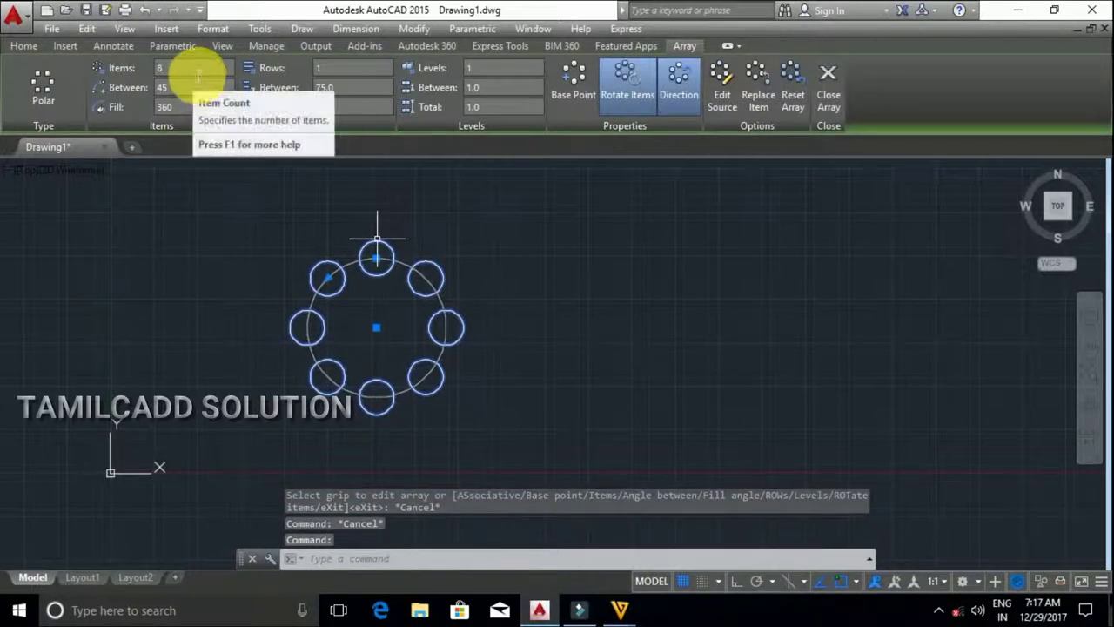
pyautogui.write('10')
pyautogui.press('Return')
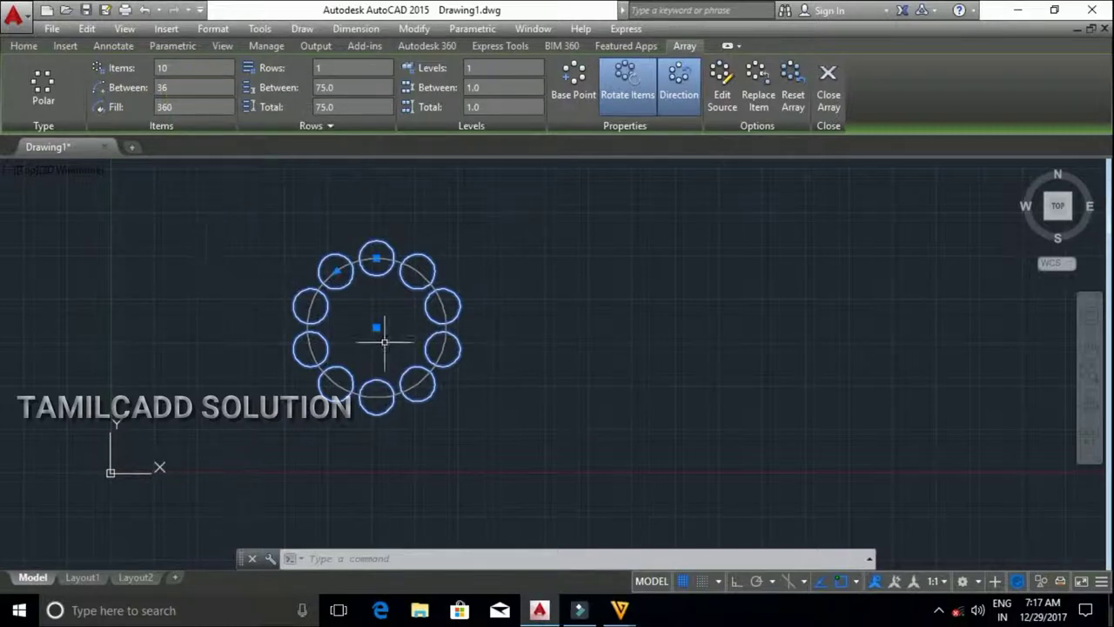
pyautogui.press('Escape')
# Erase the polar array and the large circle, leaving the drawing empty.
pyautogui.click(533, 419)
pyautogui.click(184, 210)
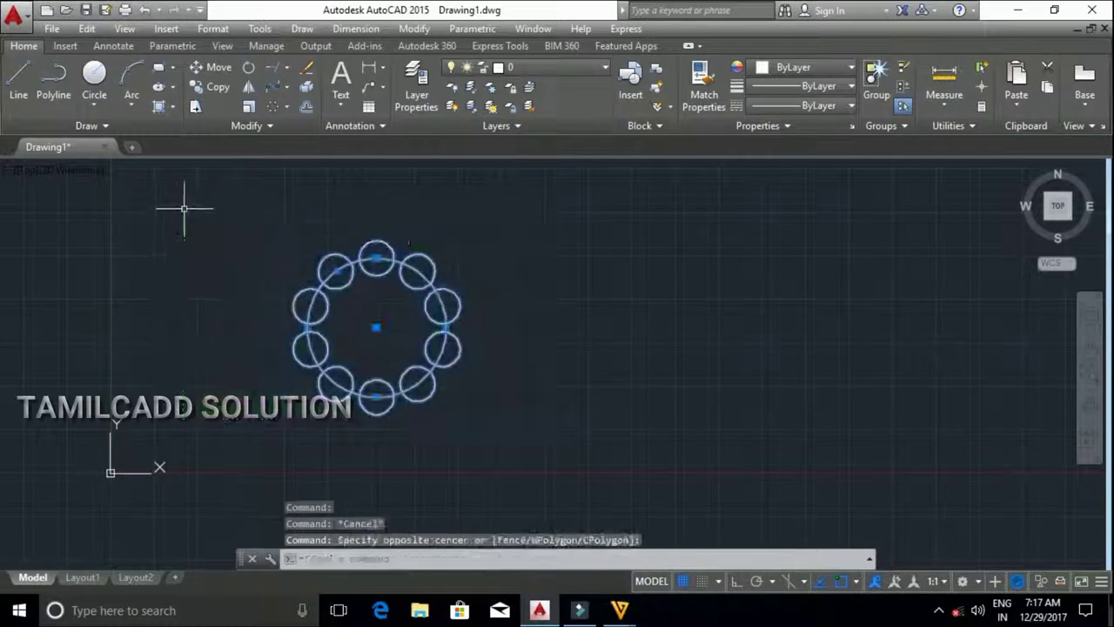
pyautogui.press('Delete')
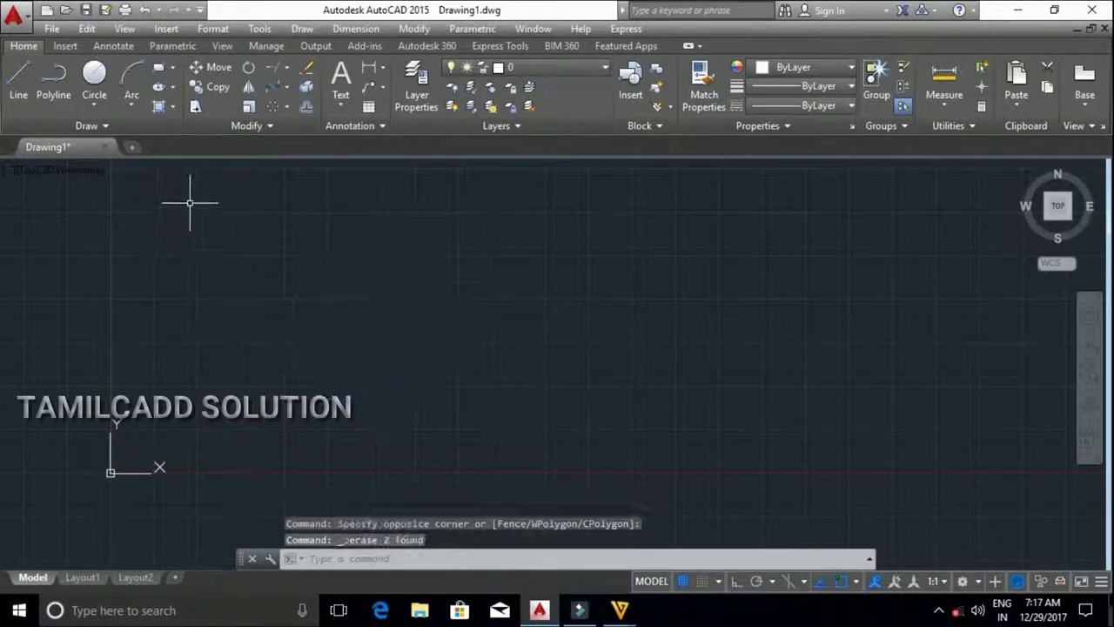